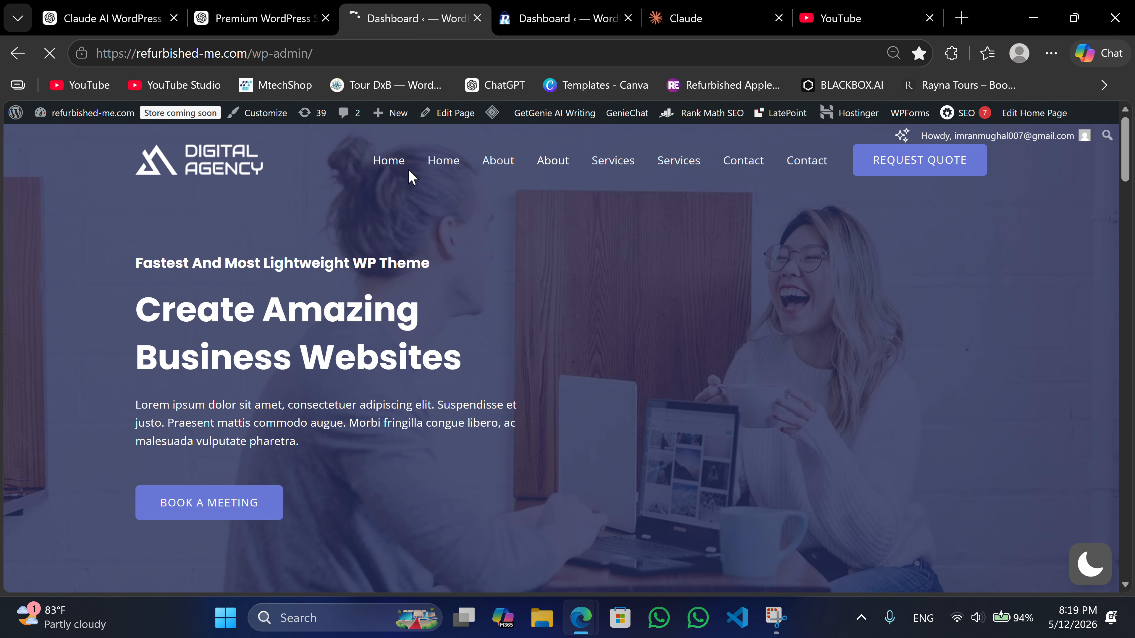
- Open the Easy MCP AI dashboard in the WordPress admin and copy the site's MCP server URL
scroll(66, 543, "down", 5)
scroll(66, 543, "down", 10)
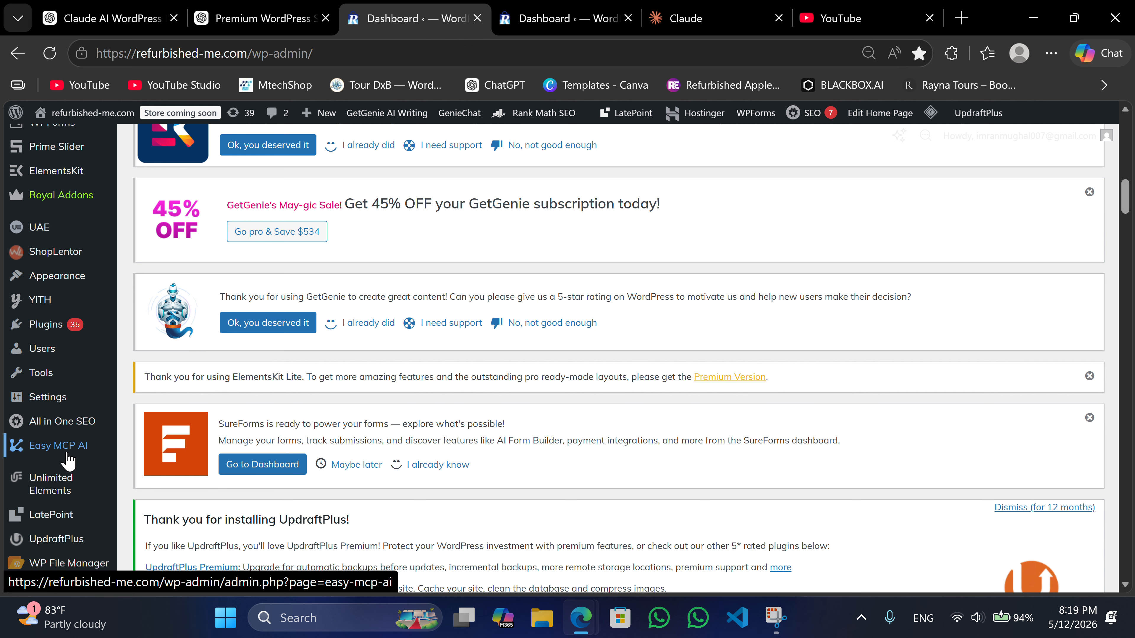
left_click(80, 456)
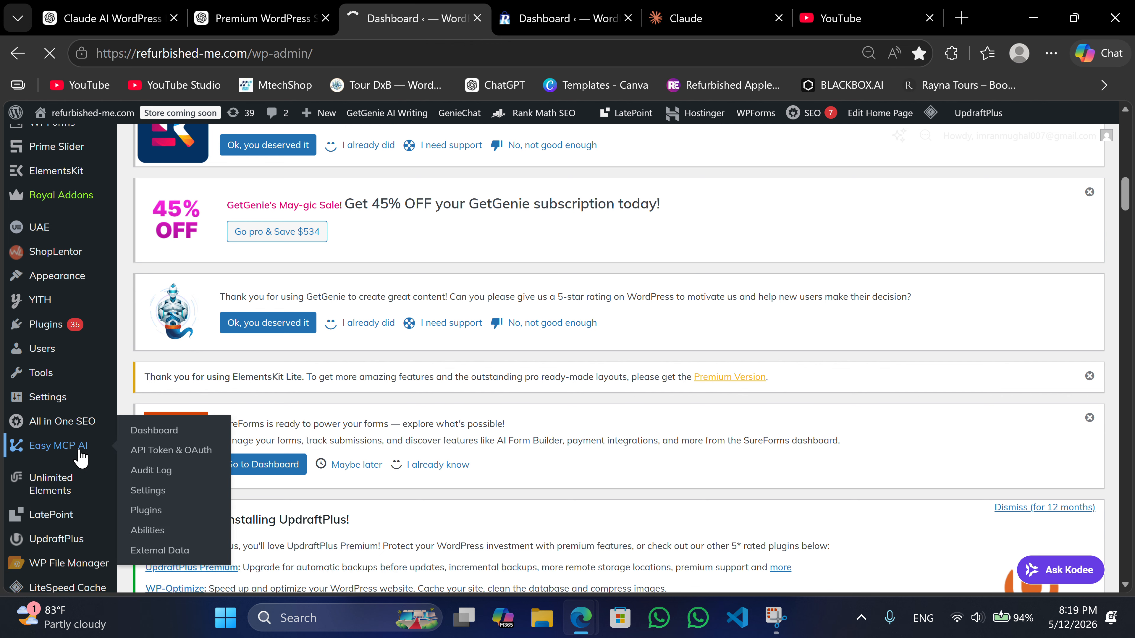
scroll(208, 414, "down", 15)
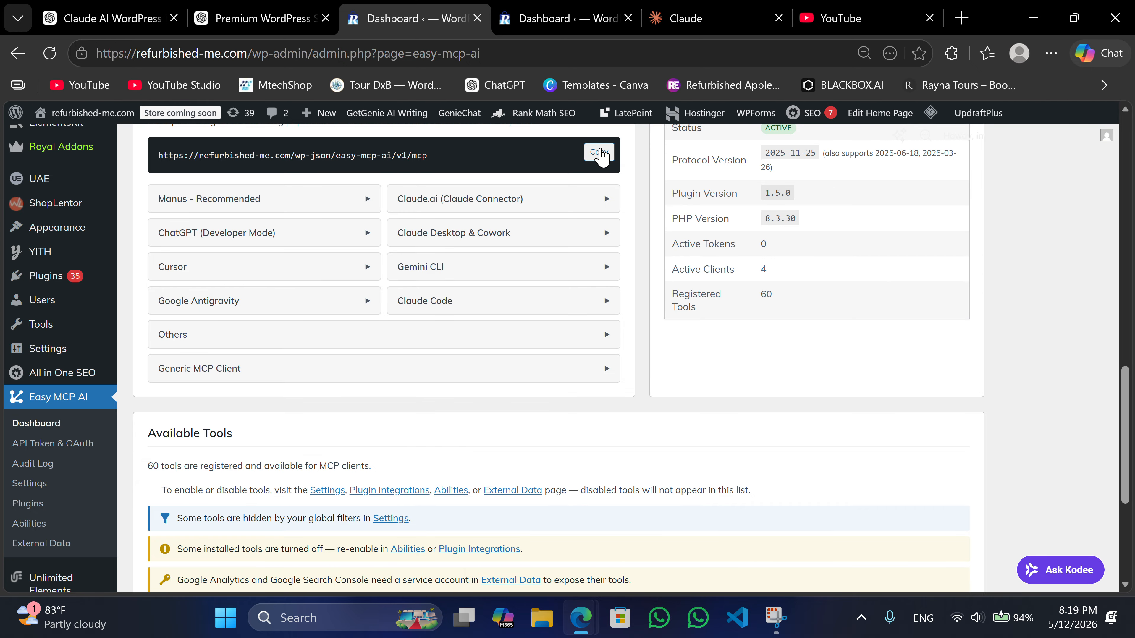
left_click(601, 153)
- Switch to Claude and go through its settings to the Connectors customization page
left_click(713, 20)
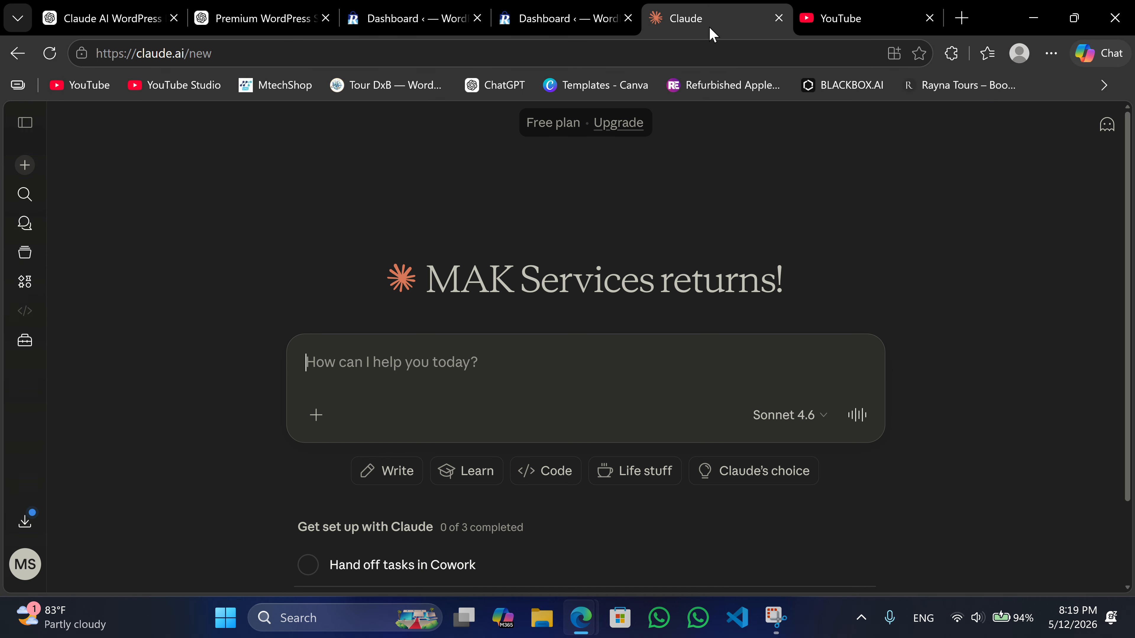
left_click(22, 563)
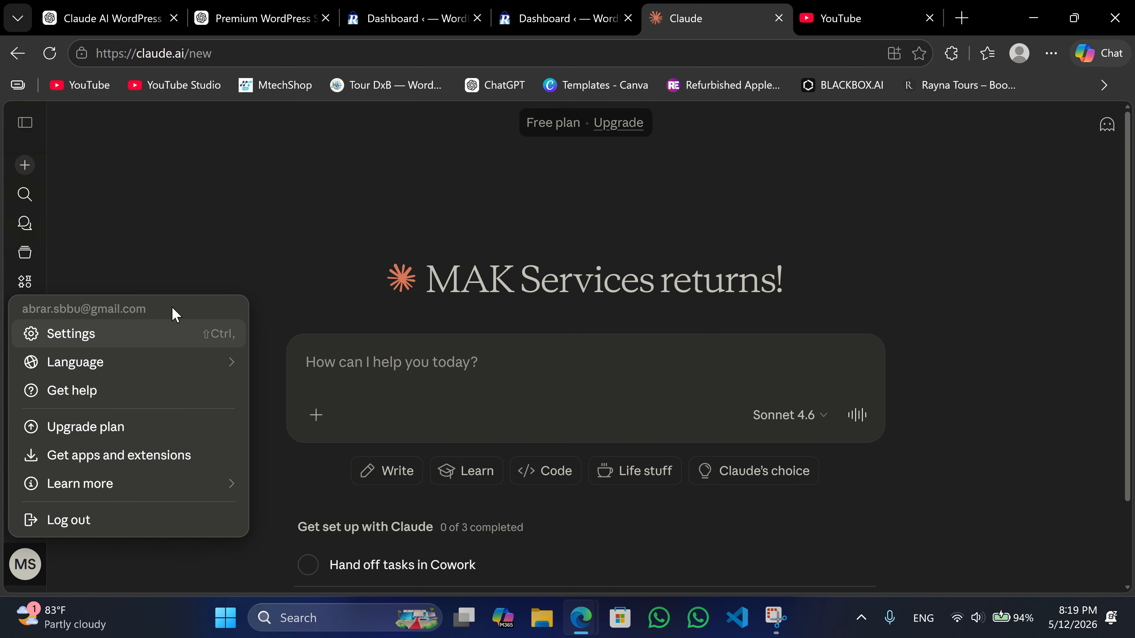
left_click(98, 338)
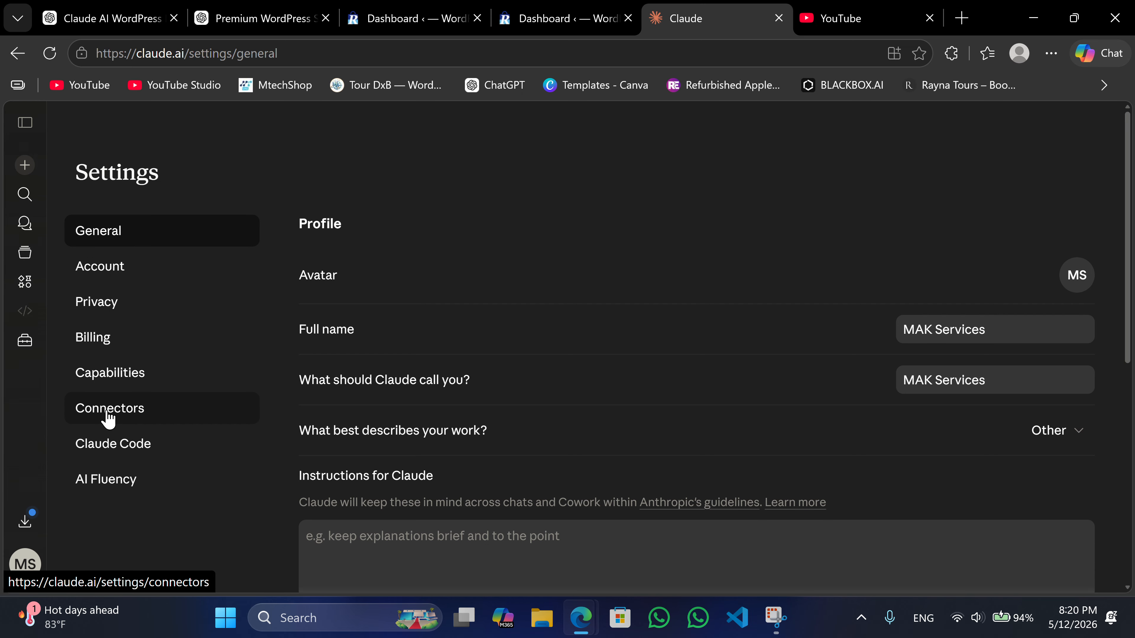
left_click(108, 419)
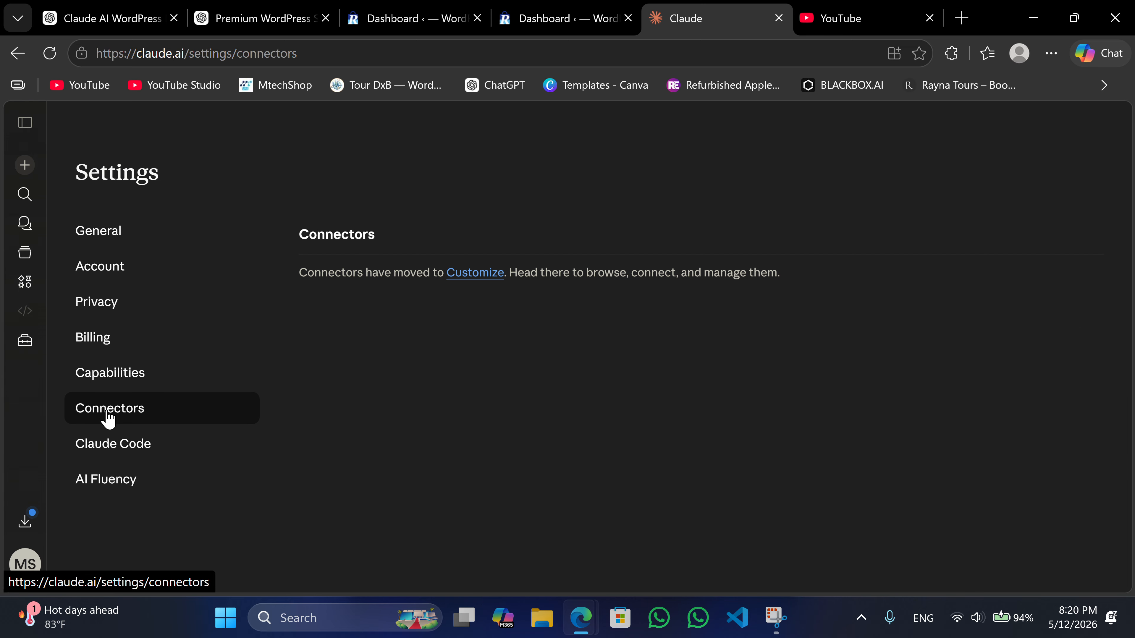
left_click(464, 273)
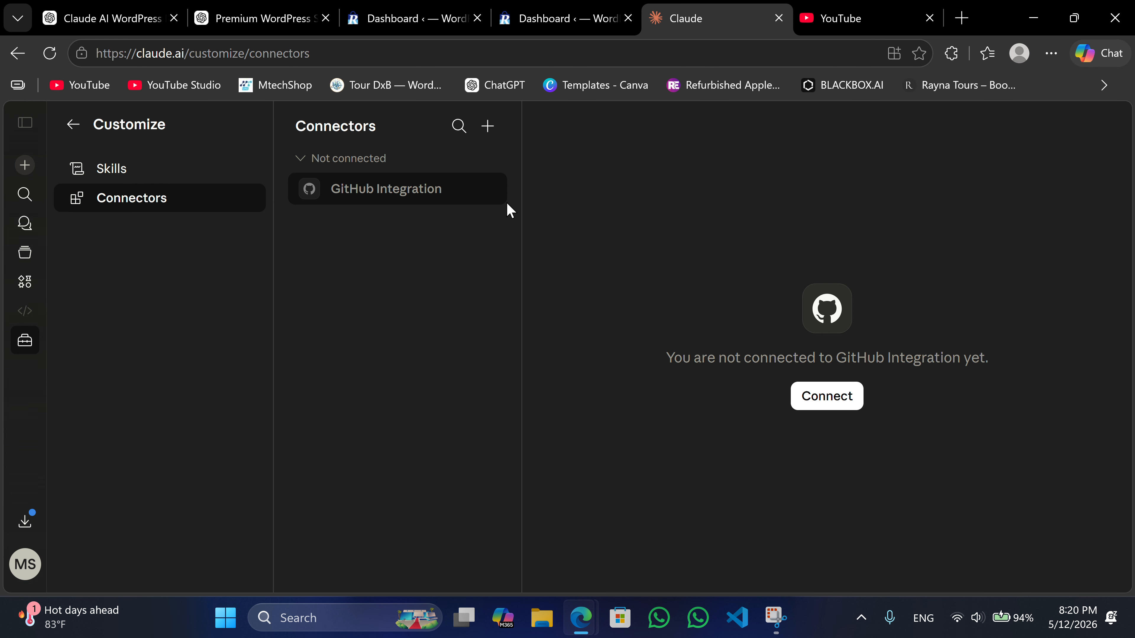
left_click(488, 127)
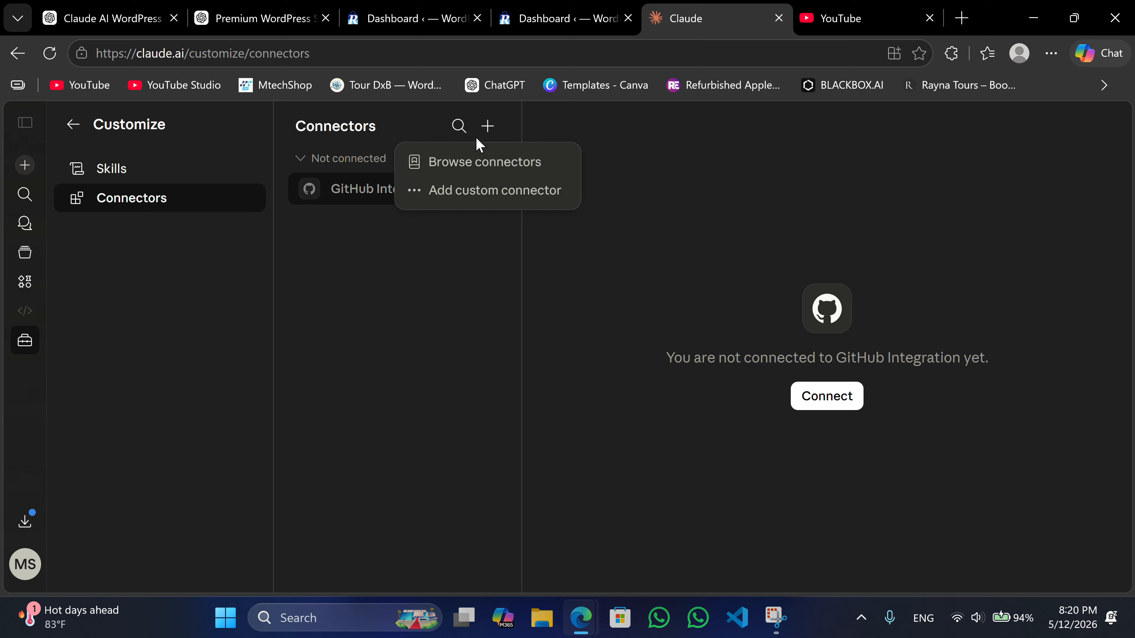
left_click(441, 192)
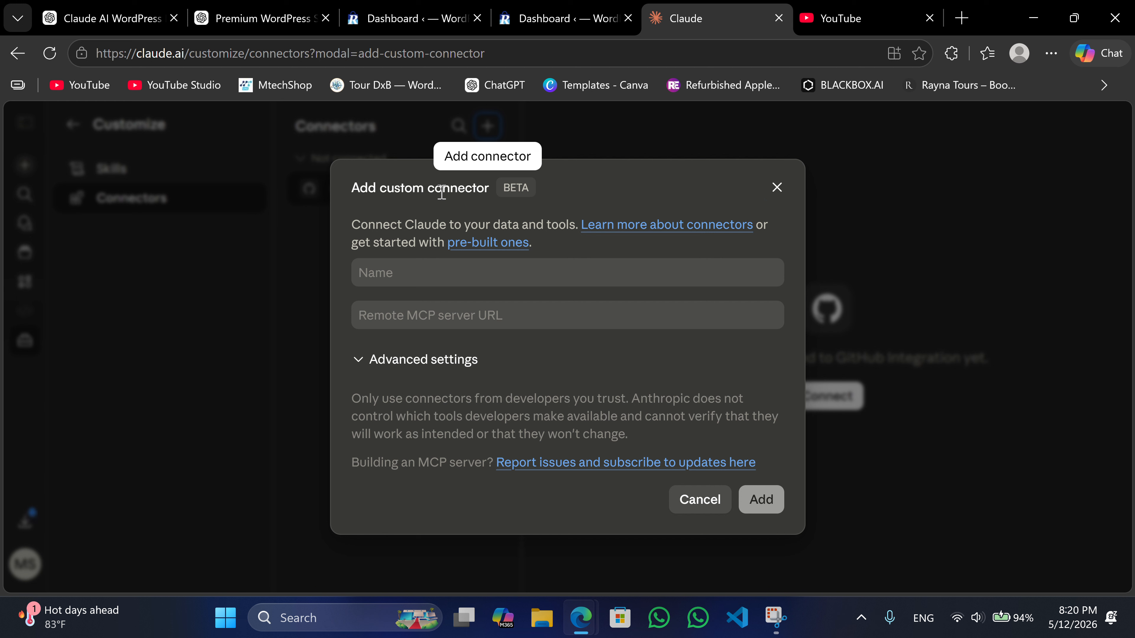
left_click(431, 271)
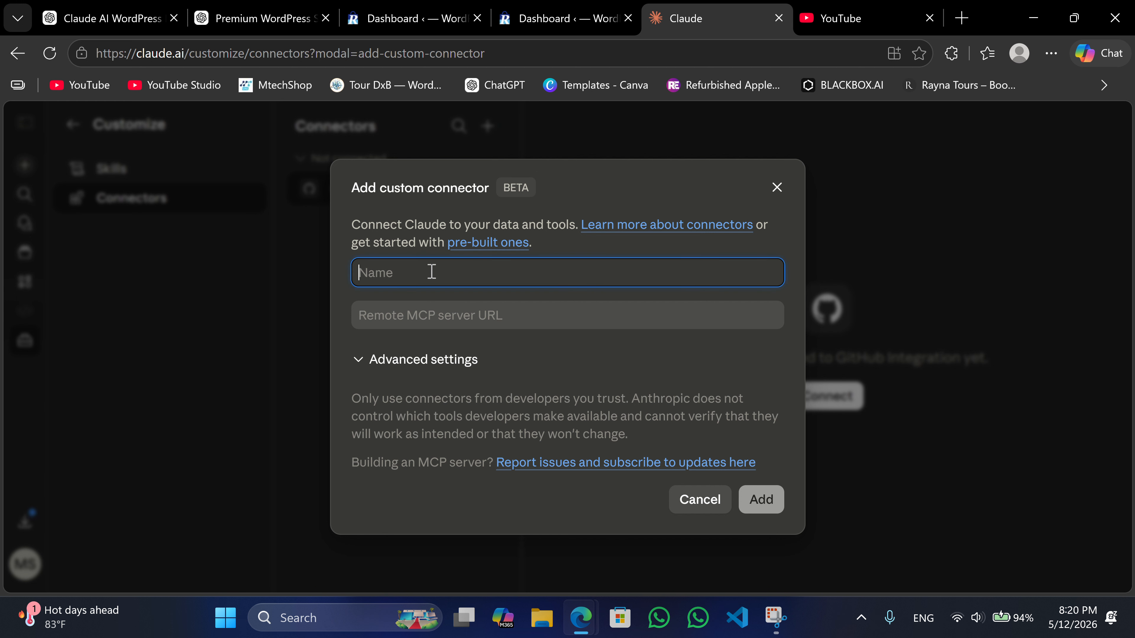
type("WordPress")
left_click(534, 313)
key("ctrl+v")
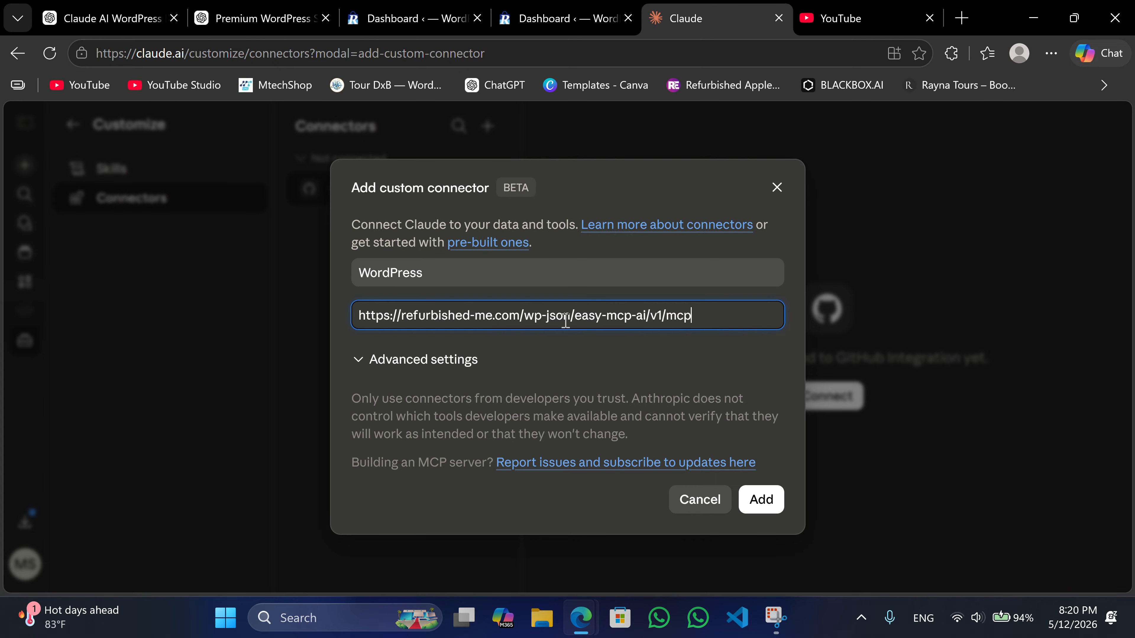
left_click(752, 500)
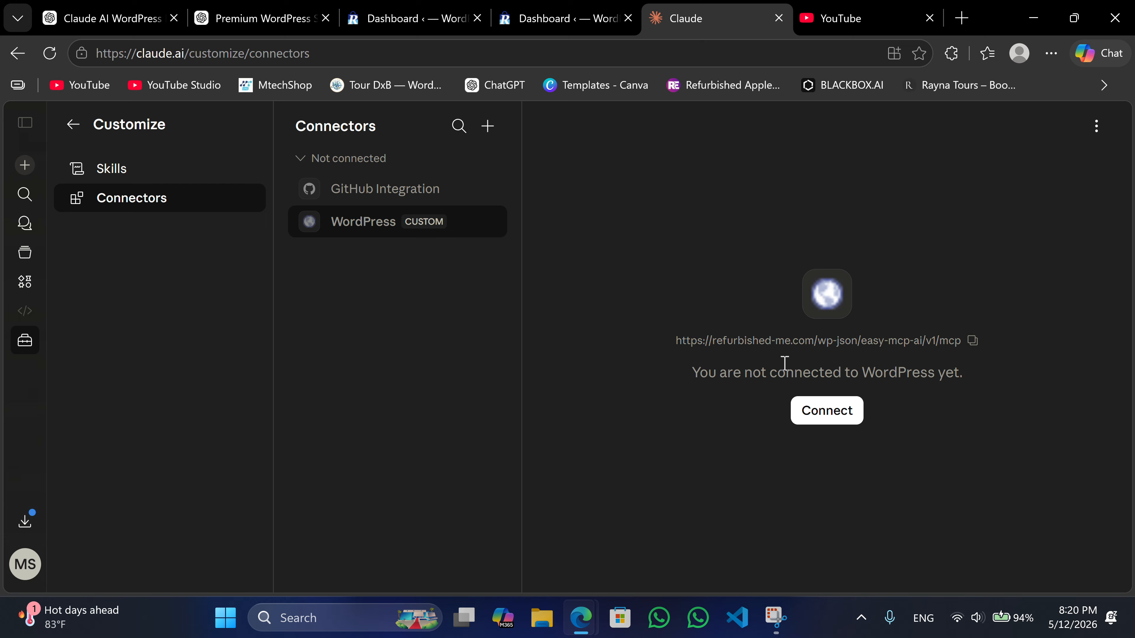
- Connect the WordPress connector and approve all of Claude's requested permissions on the site
left_click(811, 416)
left_click(806, 417)
left_click(845, 409)
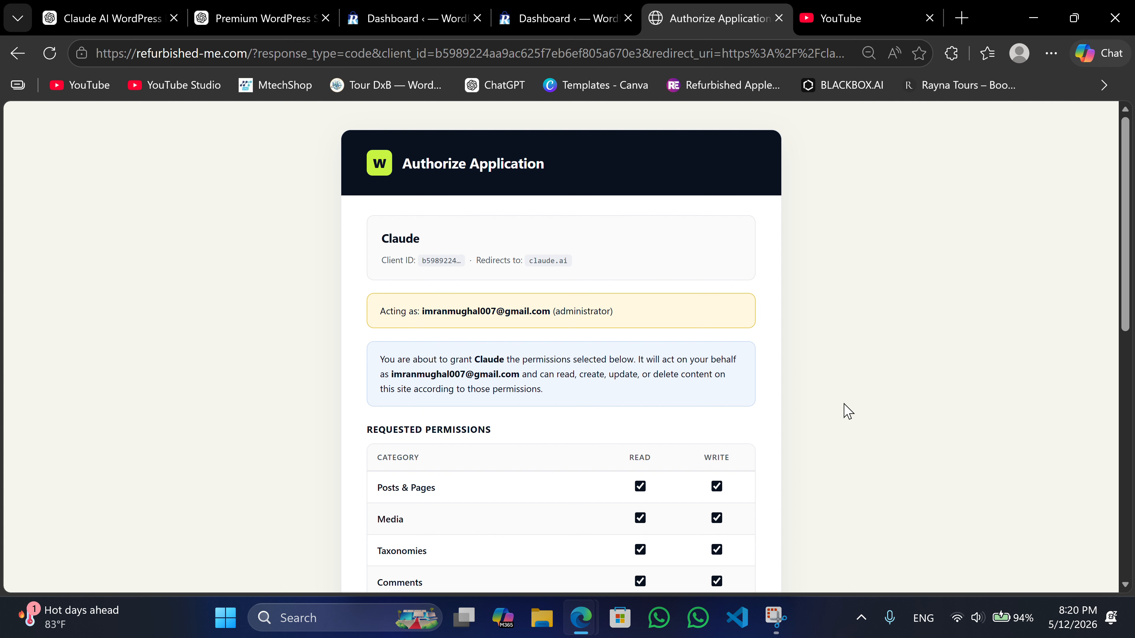
scroll(775, 388, "down", 10)
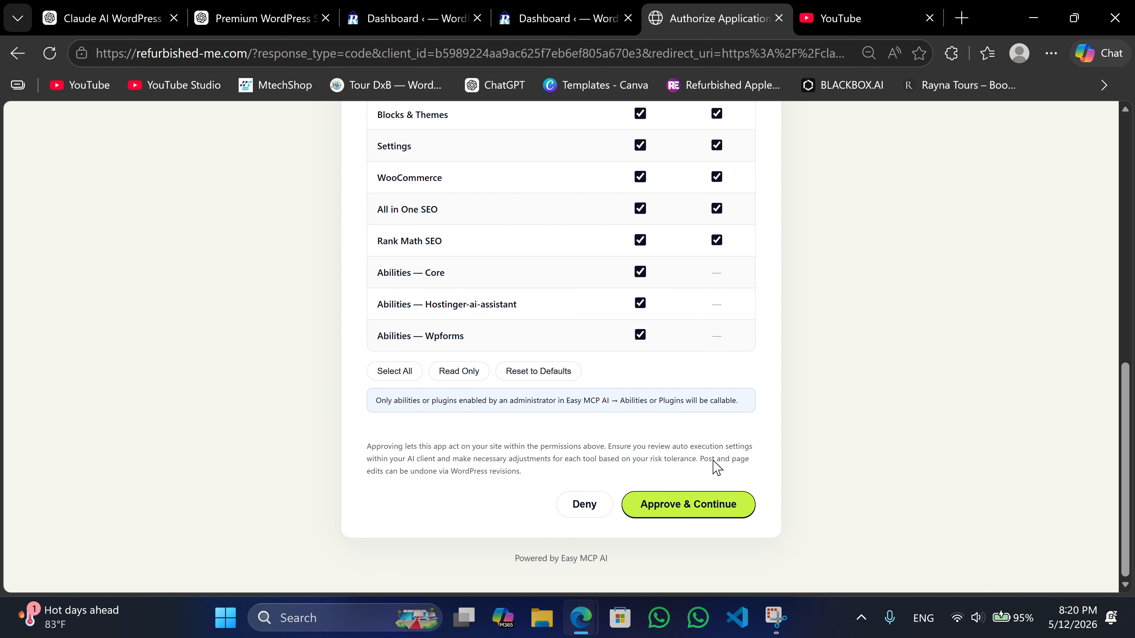
left_click(683, 508)
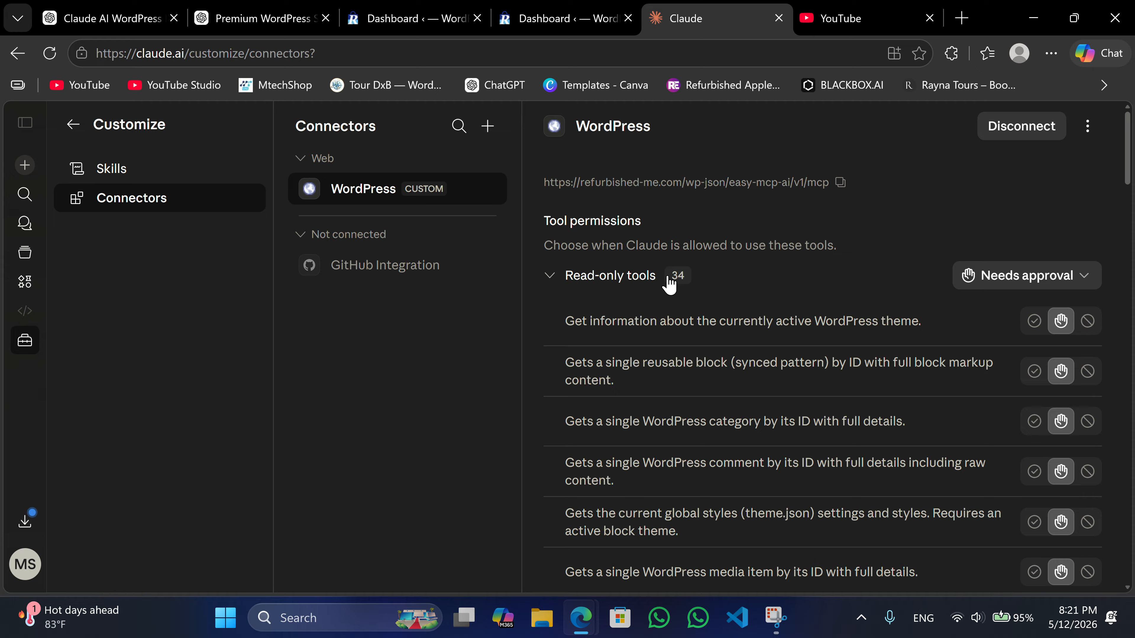
- Set the permission for the WordPress connector's read-only tools to Always allow
left_click(683, 287)
left_click(683, 289)
left_click(624, 282)
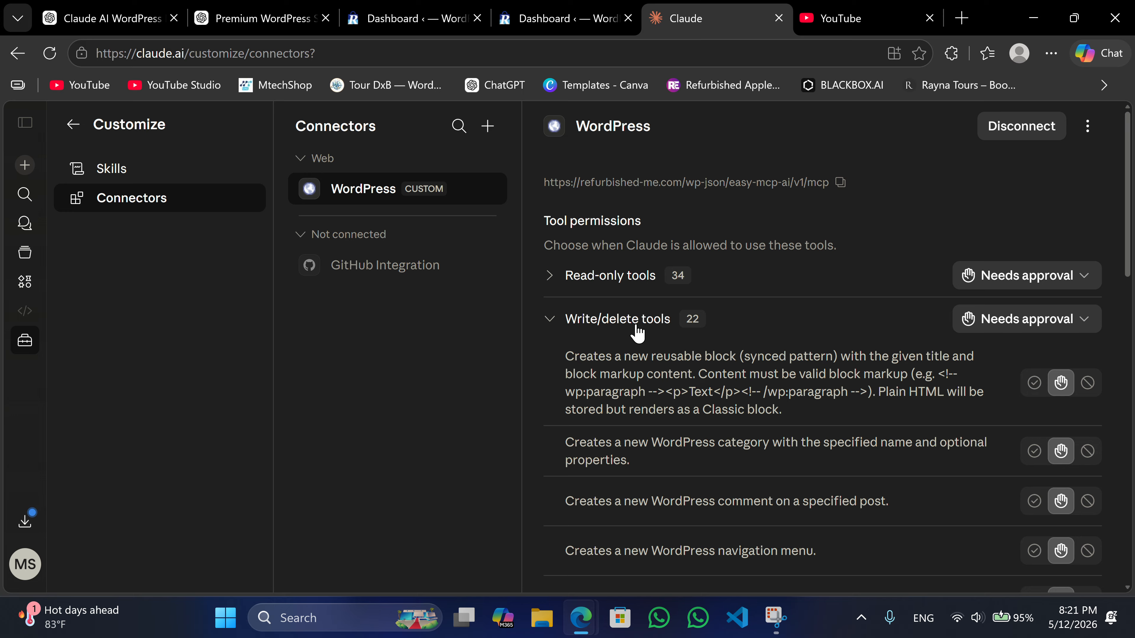
left_click(624, 284)
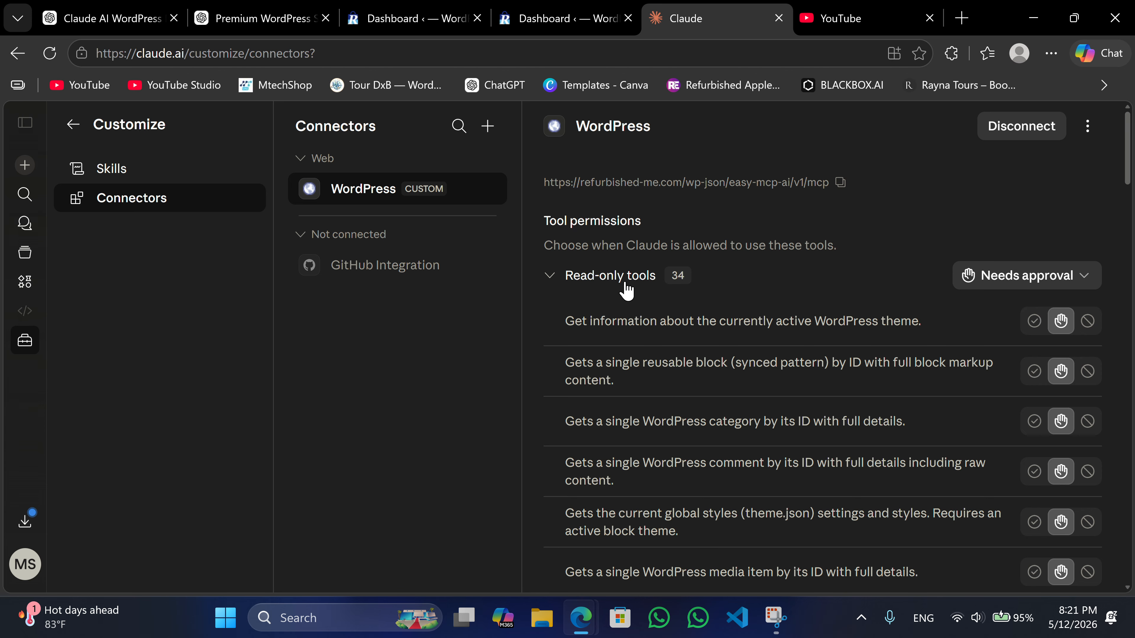
left_click(1006, 285)
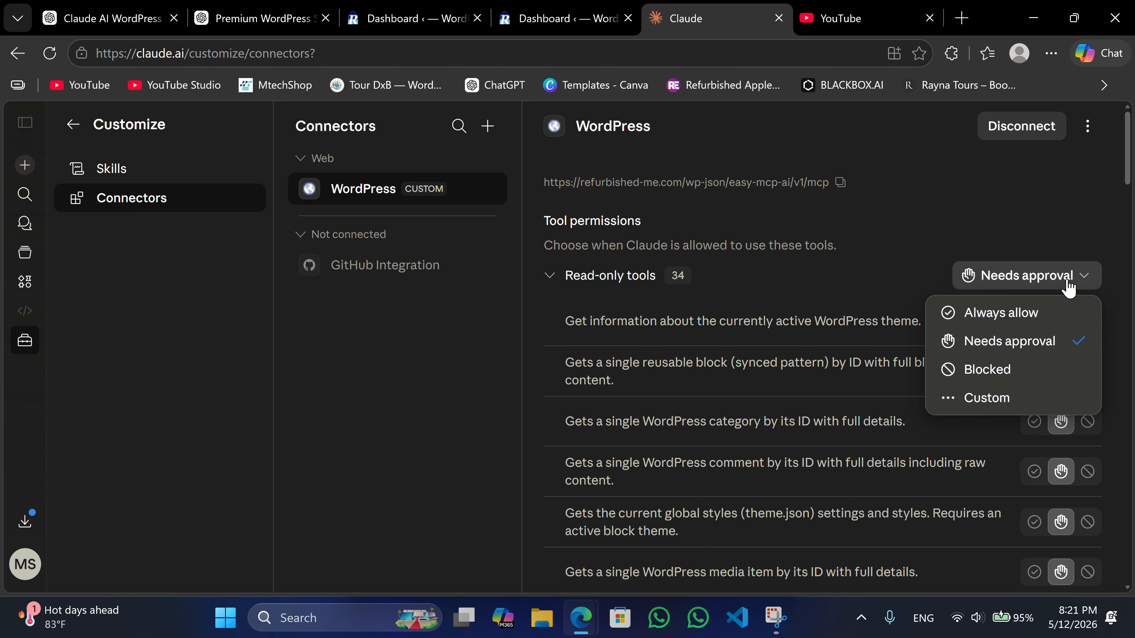
left_click(992, 322)
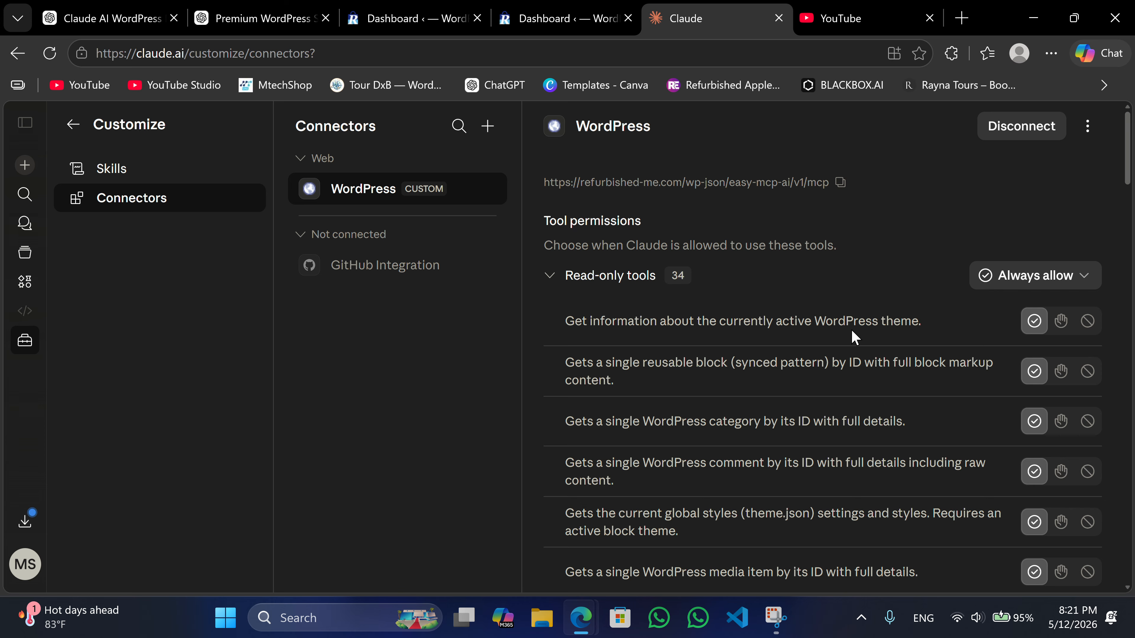
- Examine the connector's read-only and write/delete tools and the permission options available for them
left_click_drag(926, 328, 557, 318)
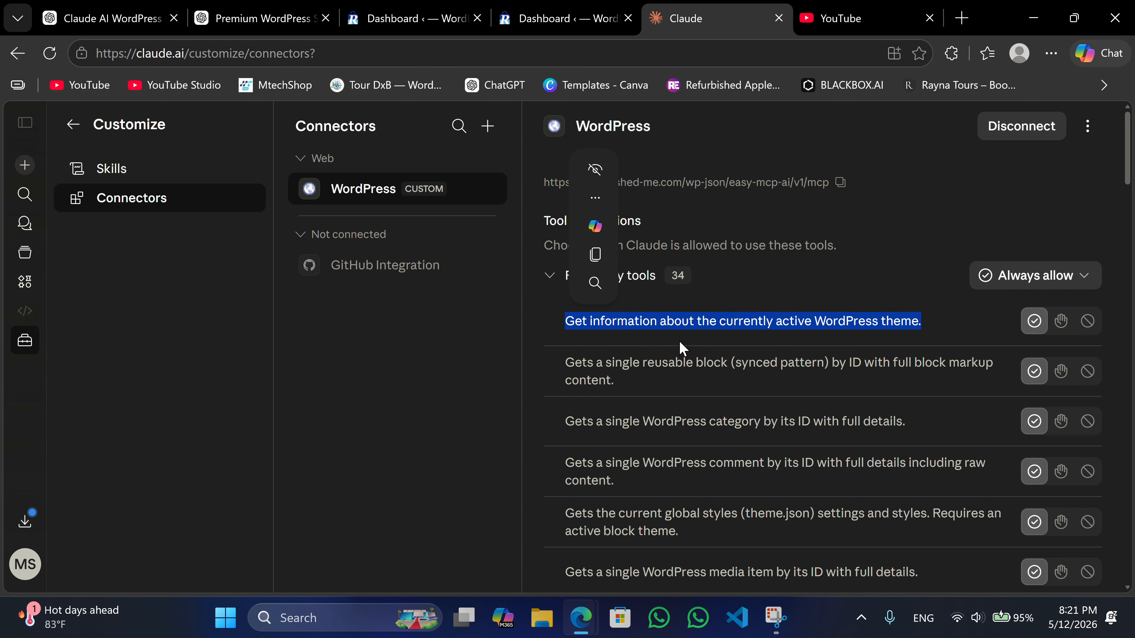
scroll(686, 357, "down", 10)
scroll(689, 360, "down", 15)
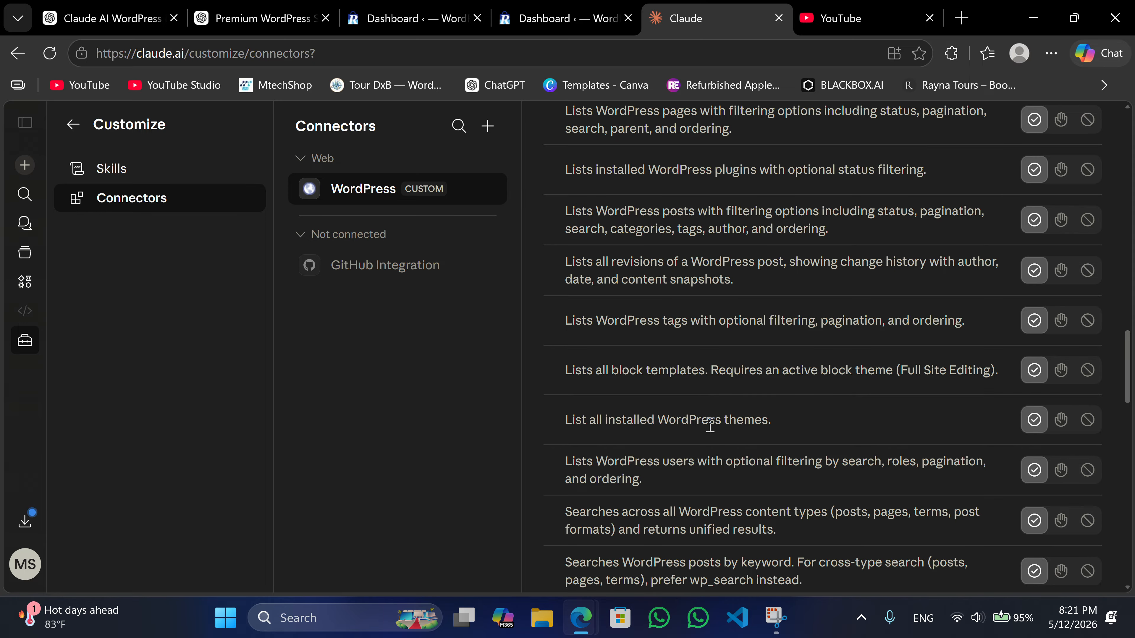
scroll(711, 424, "down", 20)
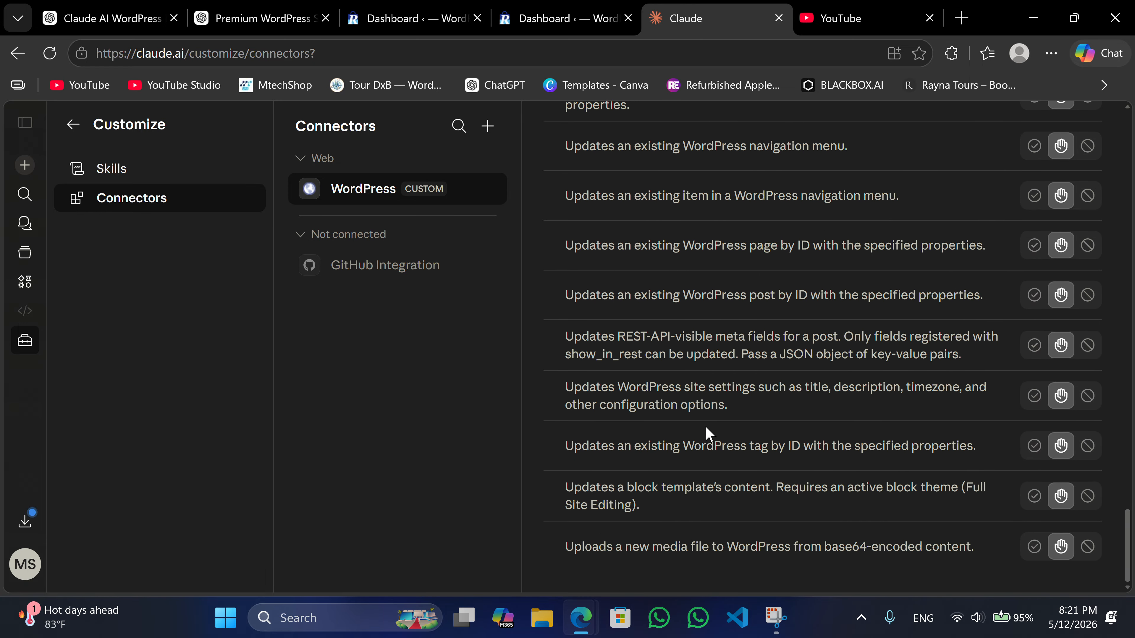
scroll(711, 452, "up", 20)
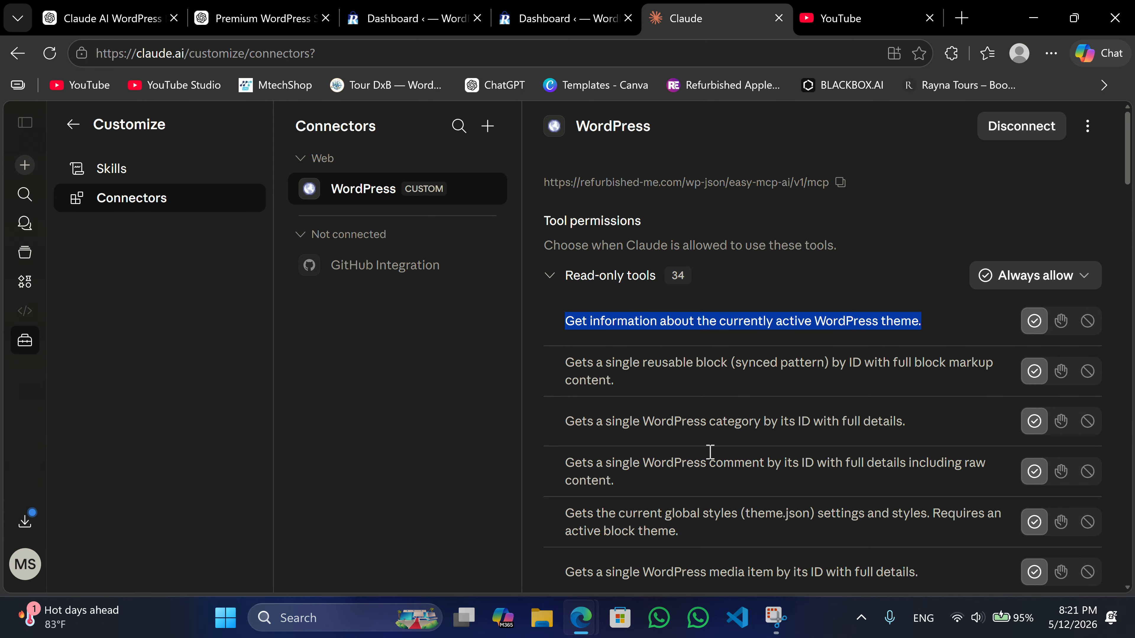
left_click(588, 276)
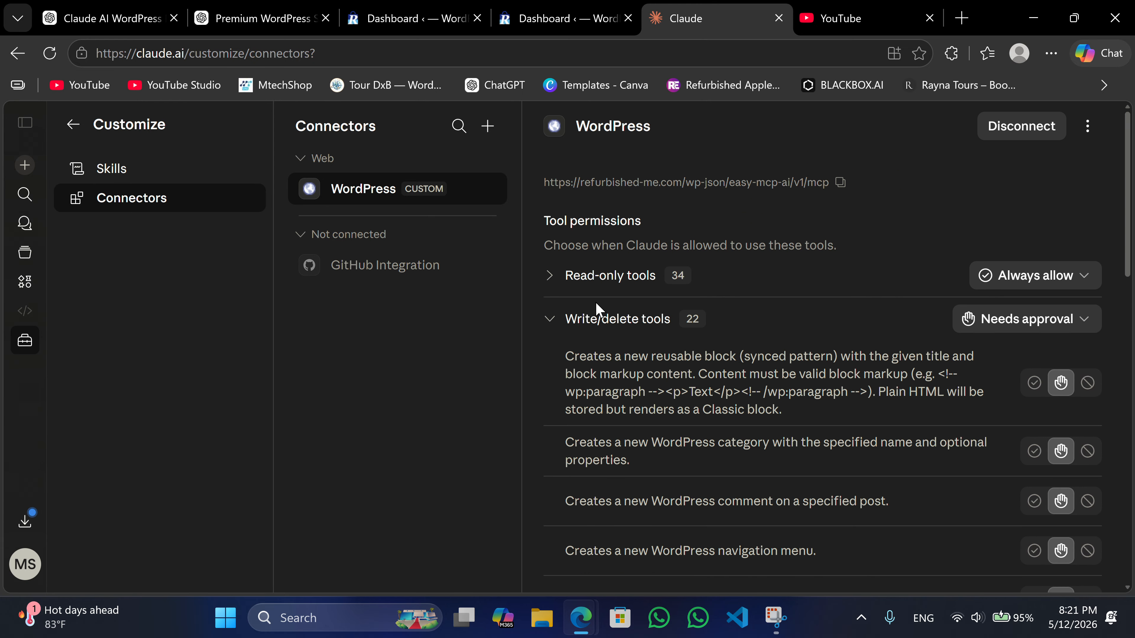
scroll(658, 389, "down", 20)
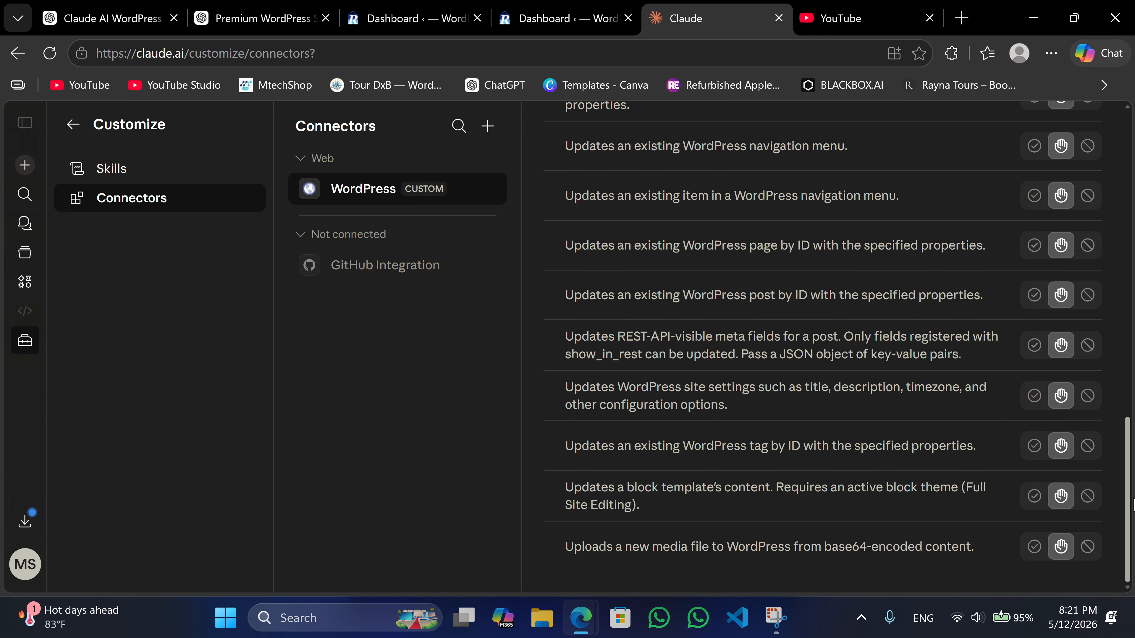
scroll(675, 441, "up", 7)
scroll(675, 441, "up", 7)
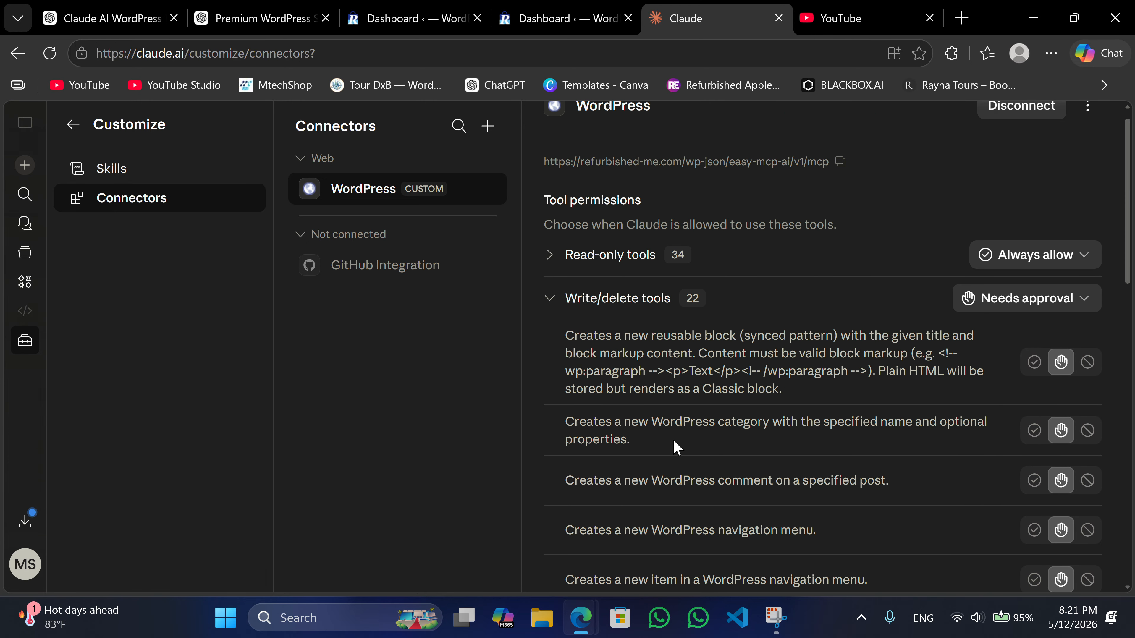
left_click(594, 255)
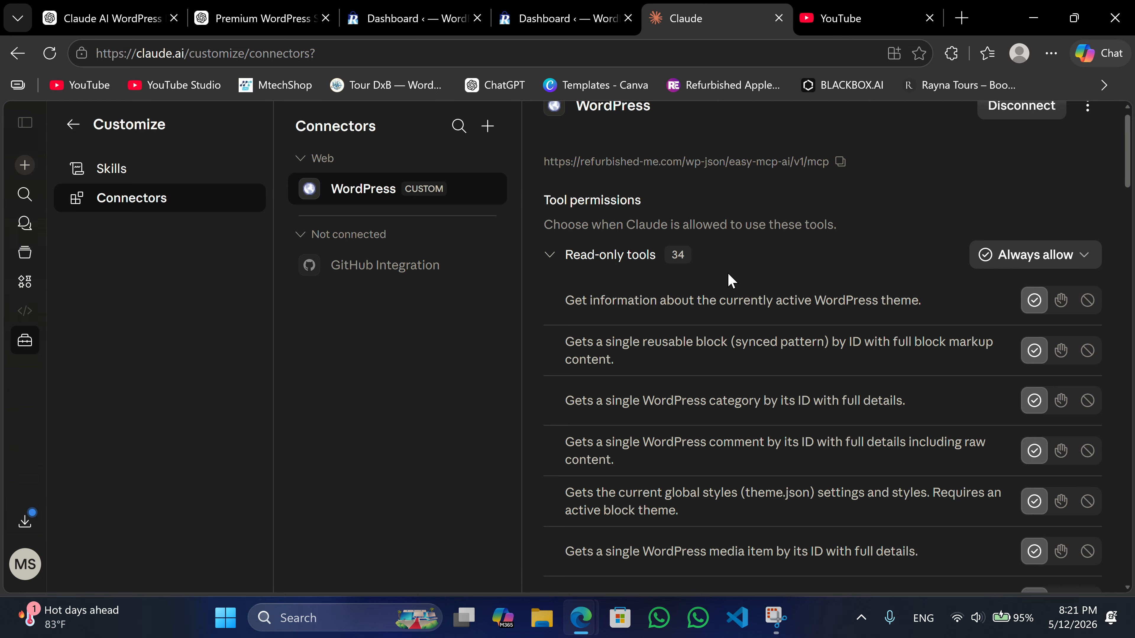
scroll(860, 314, "down", 5)
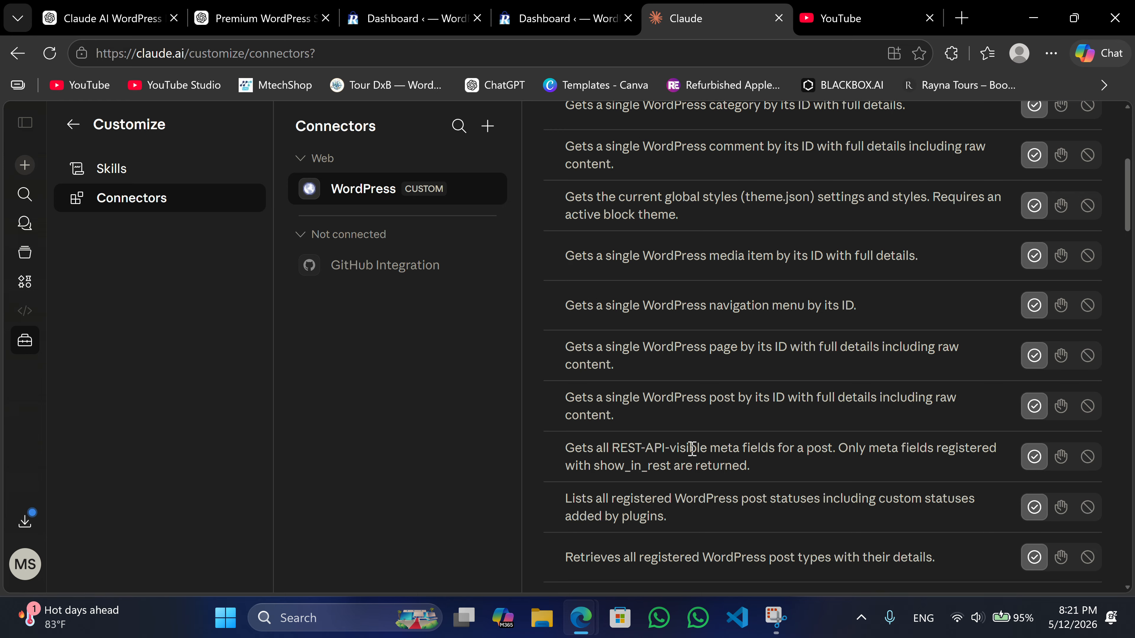
scroll(692, 448, "down", 5)
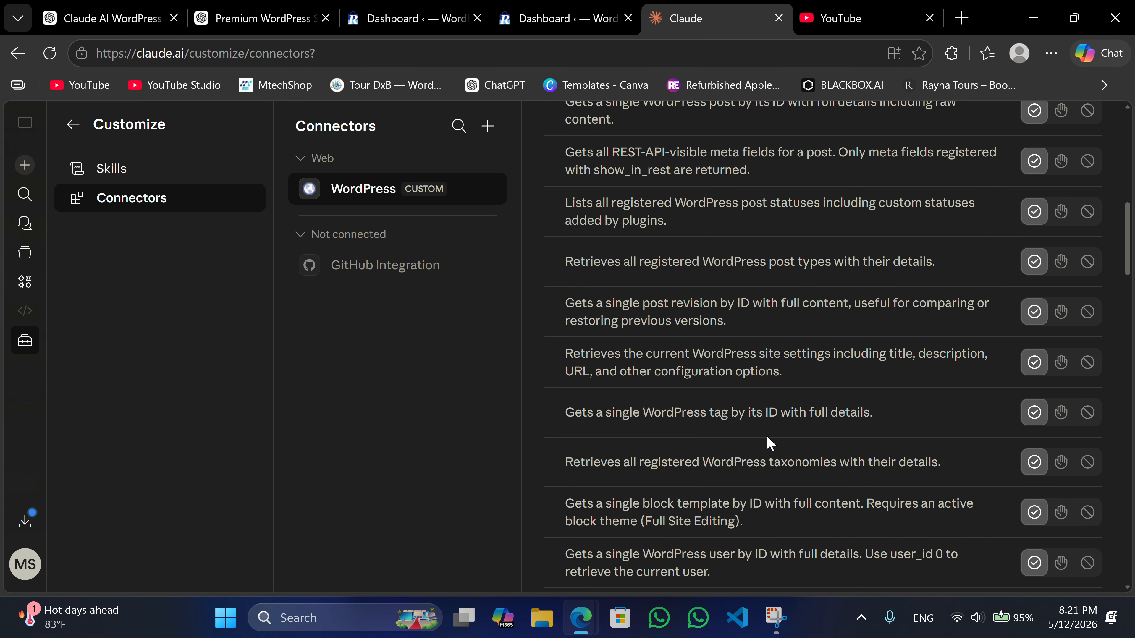
scroll(780, 311, "down", 20)
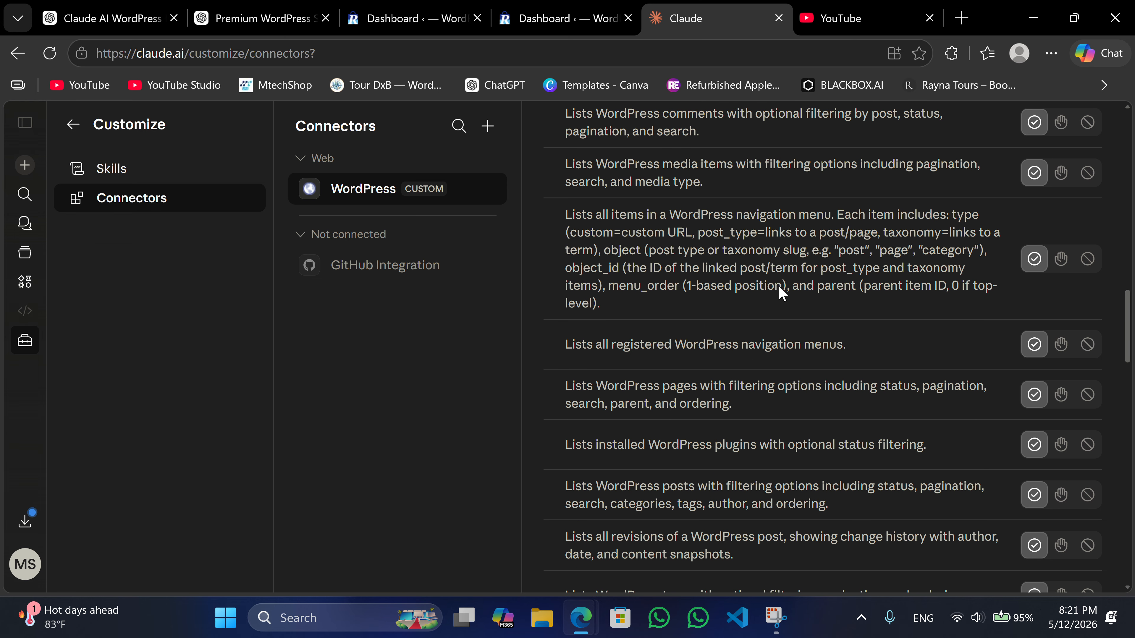
scroll(900, 286, "up", 20)
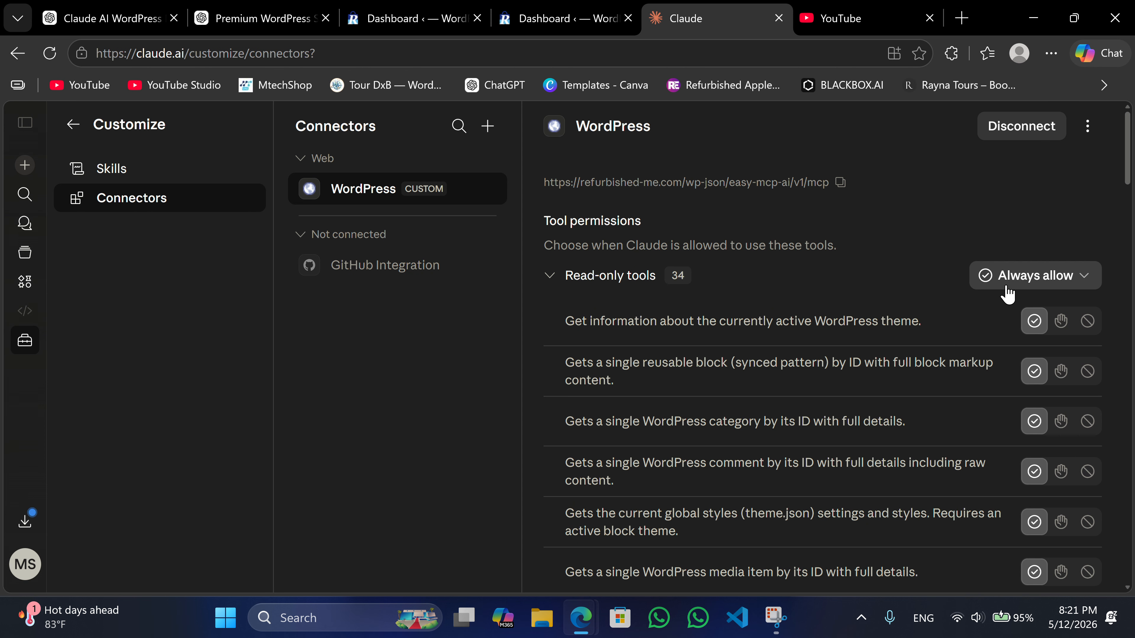
left_click(1011, 276)
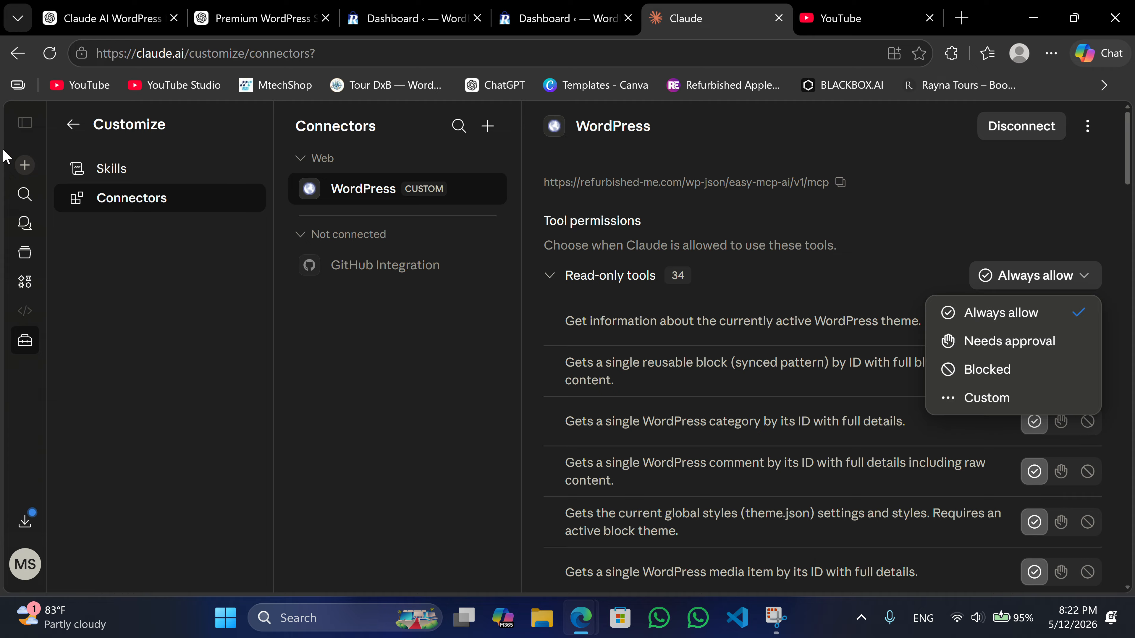
- Send the prompt "find competitor" in a new Claude chat and answer the business question with WordPress website/agency
left_click(20, 170)
left_click(20, 173)
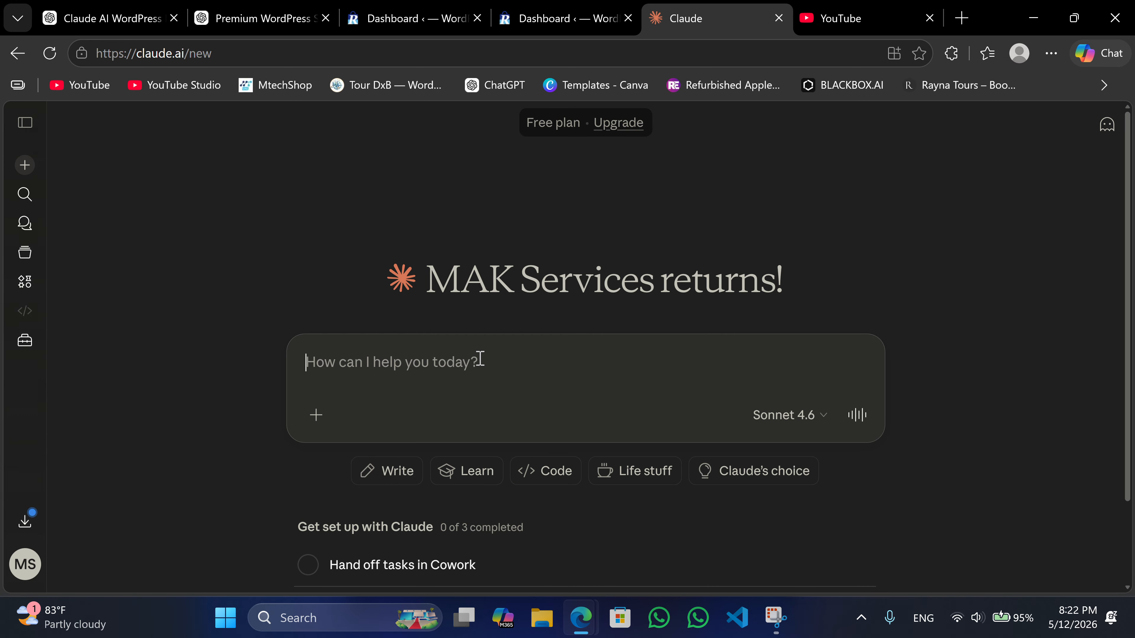
type("f")
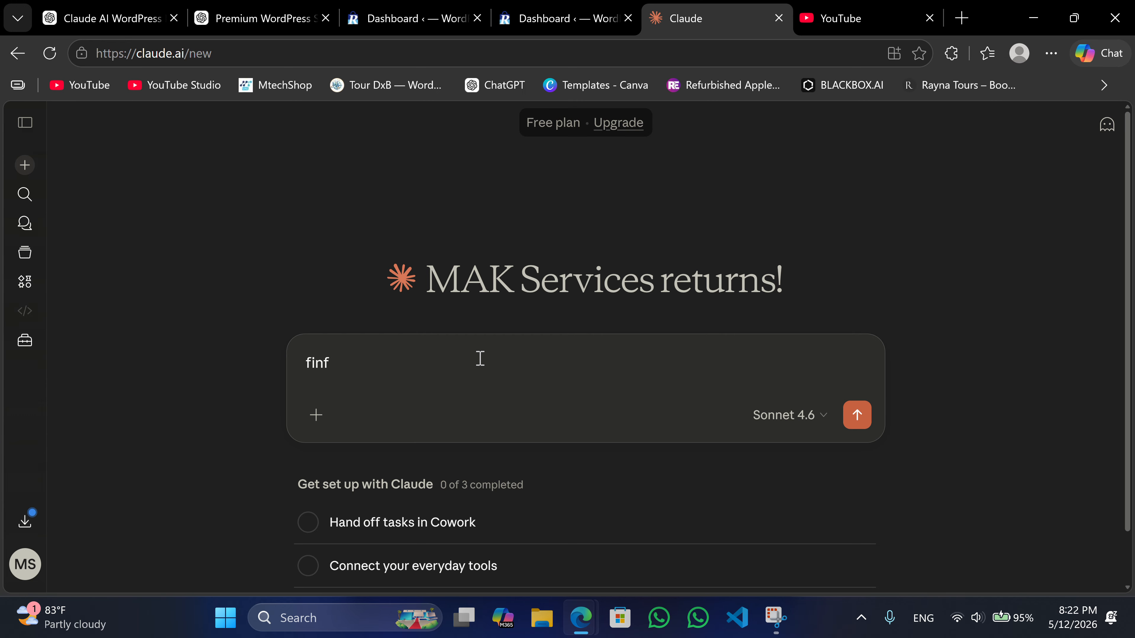
type("ing compiteytor")
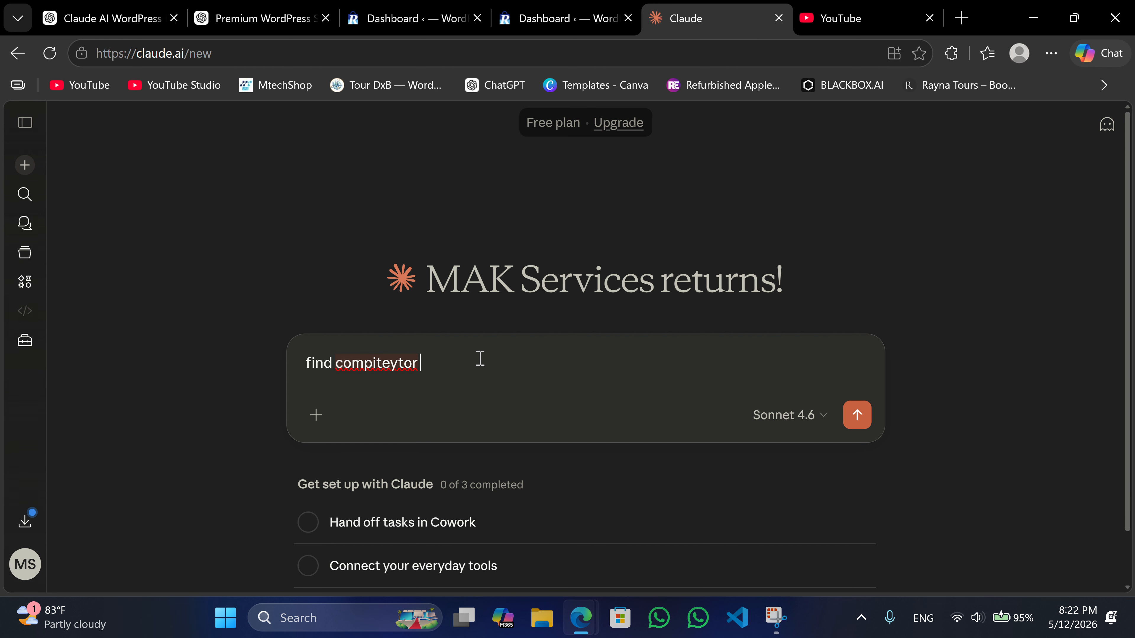
right_click(395, 368)
left_click(494, 100)
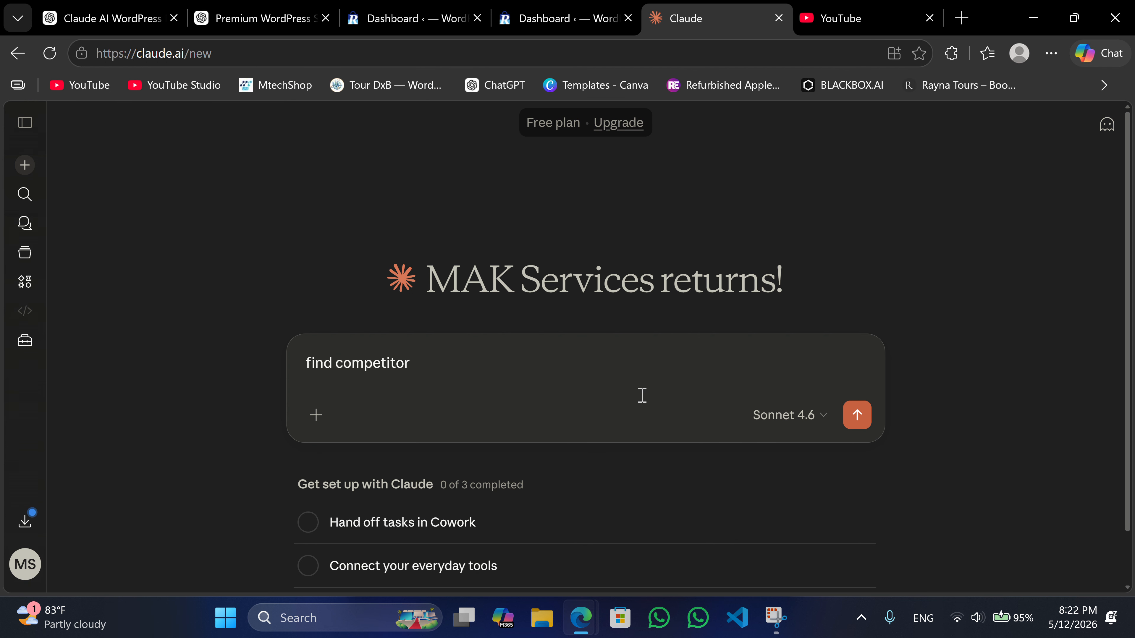
left_click(858, 415)
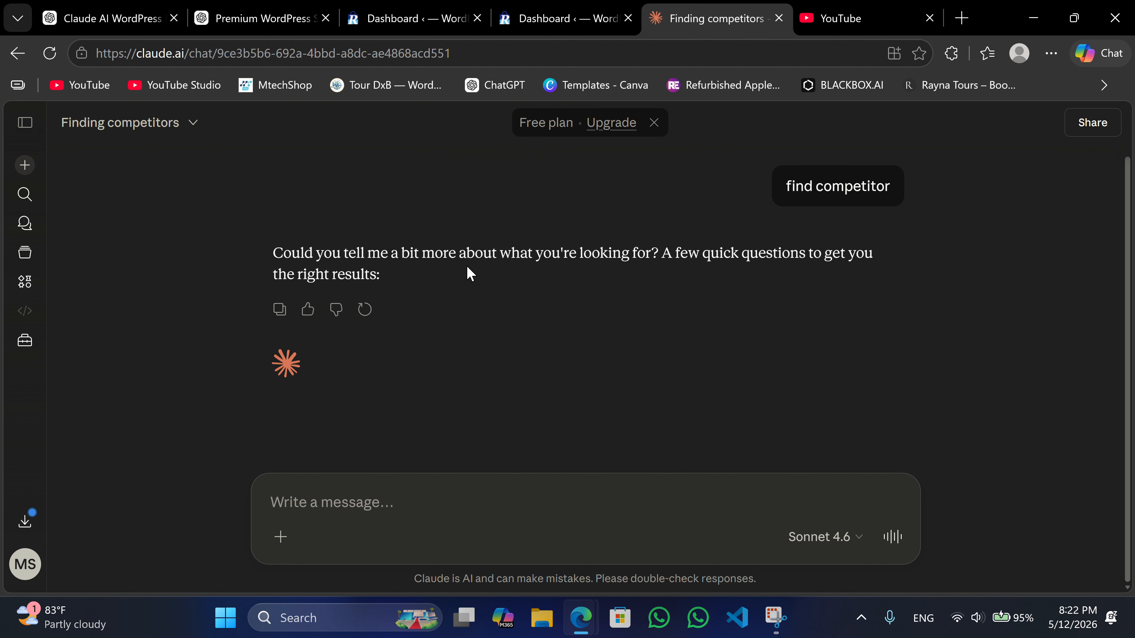
left_click(379, 293)
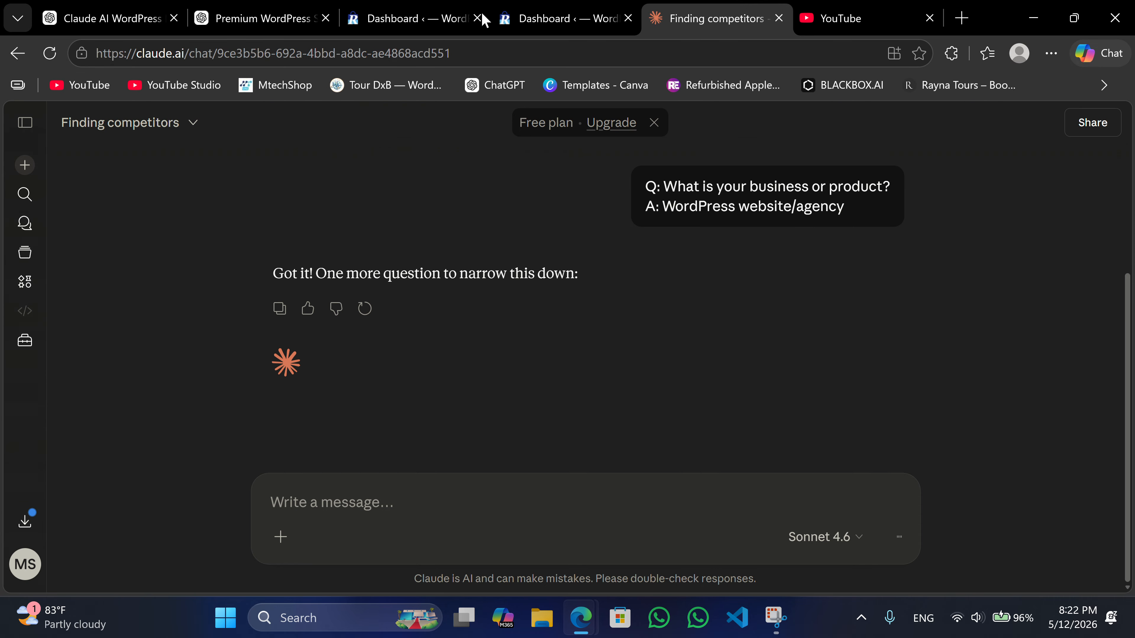
- Open the refurbished-me.com site from the WordPress admin in a new tab and look through its home page
left_click(408, 18)
right_click(74, 126)
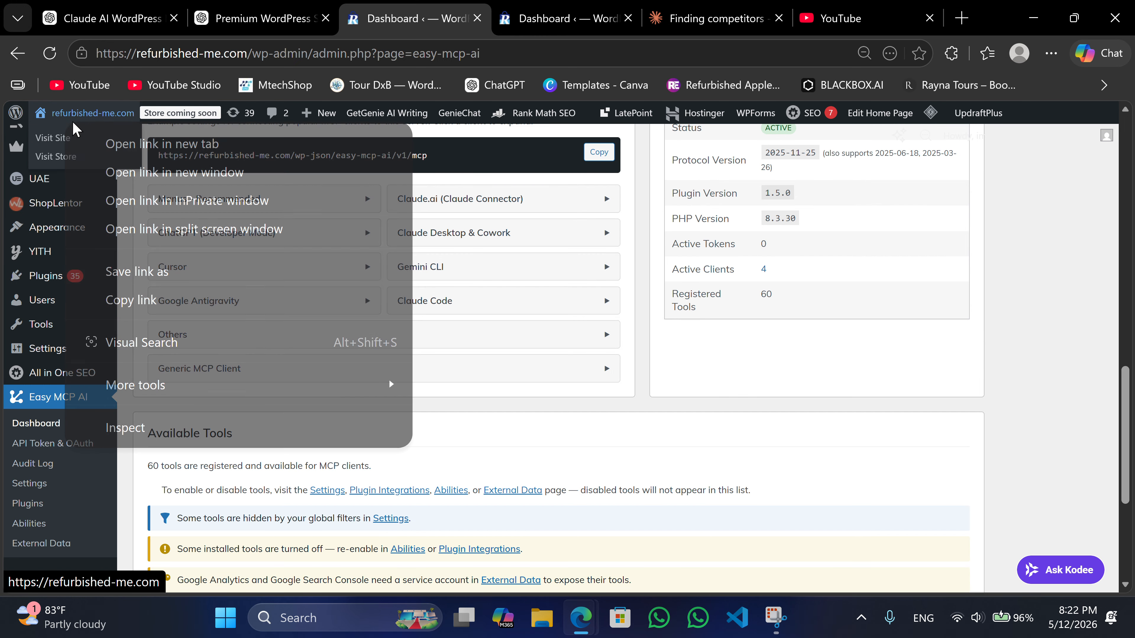
left_click(134, 143)
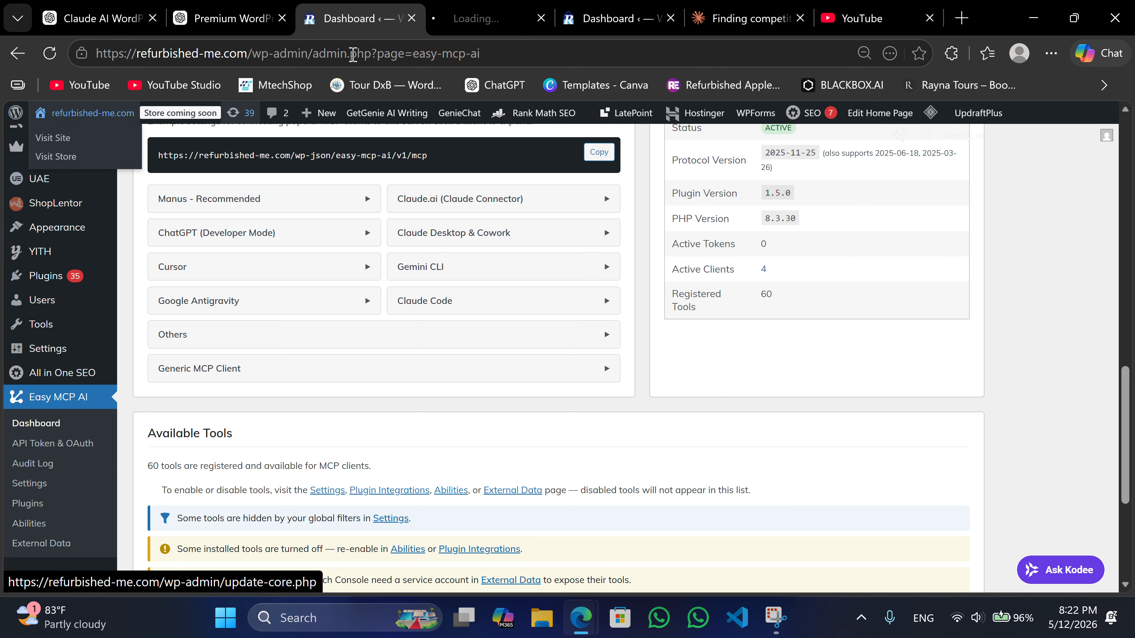
left_click(440, 18)
scroll(559, 340, "down", 5)
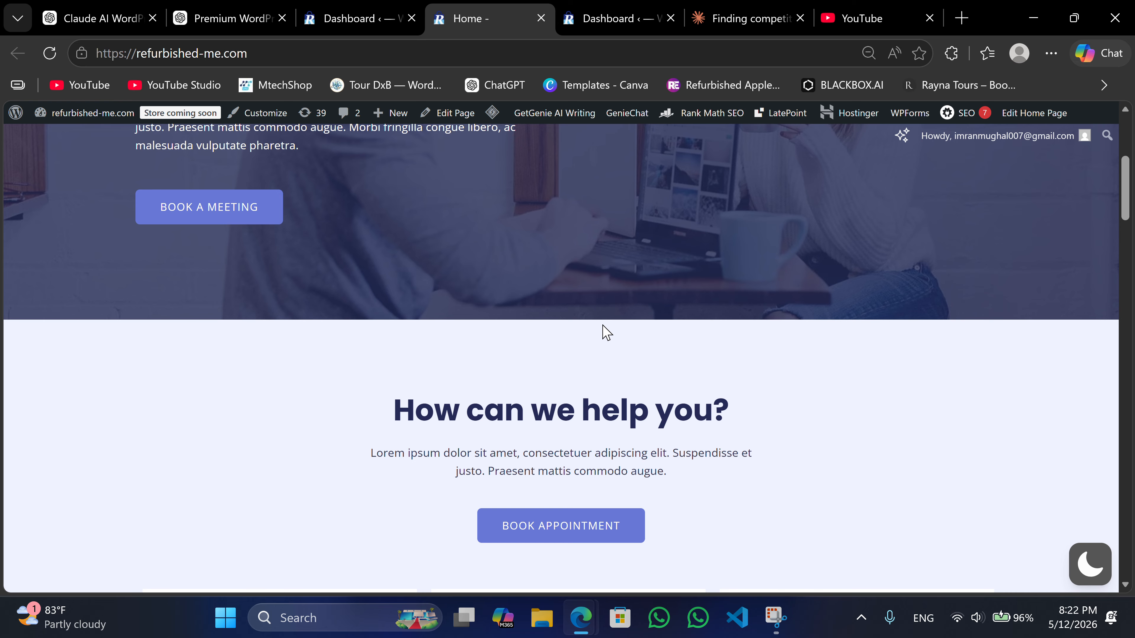
scroll(599, 329, "down", 5)
scroll(599, 330, "up", 5)
- Return to the Claude chat, answer the agency niche question with WooCommerce / E-commerce, and review the competitor list
left_click(733, 32)
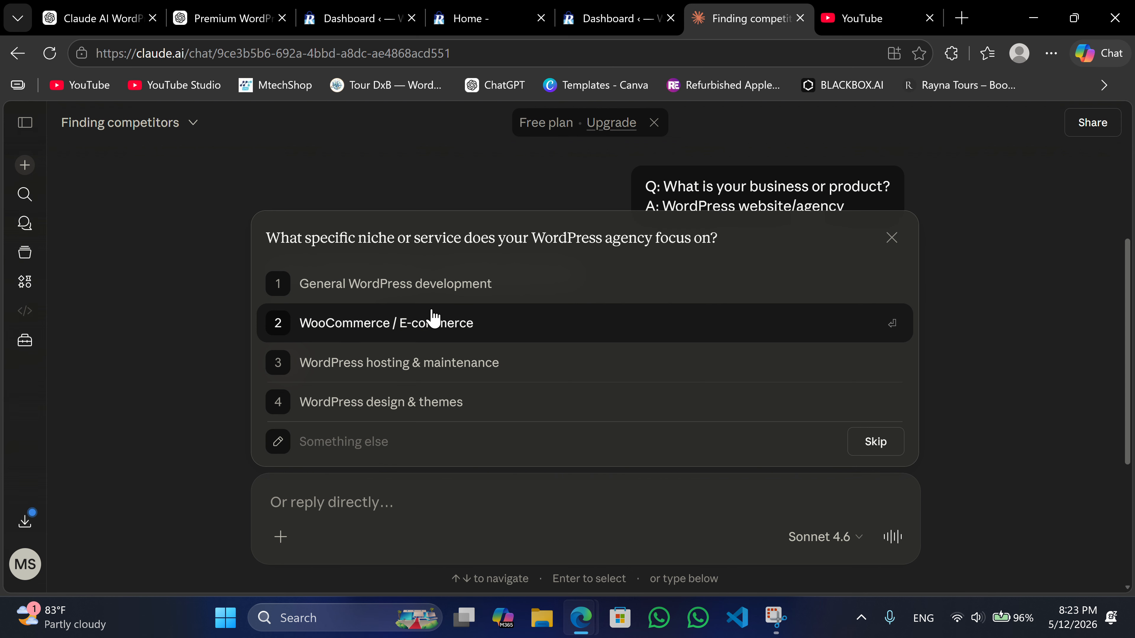
left_click(426, 323)
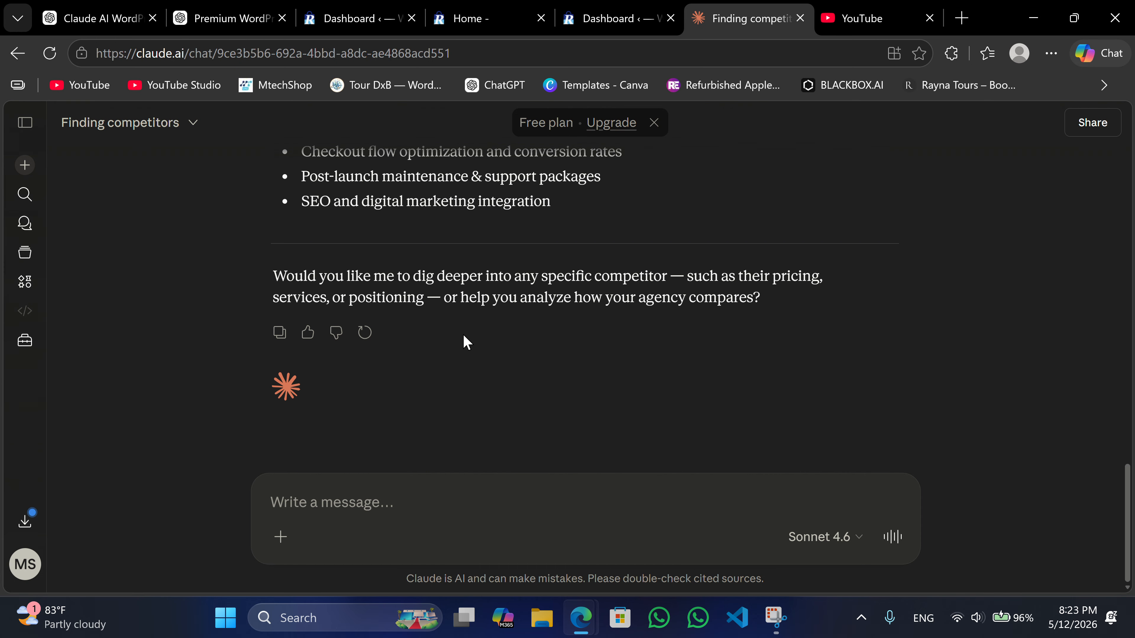
scroll(465, 337, "up", 5)
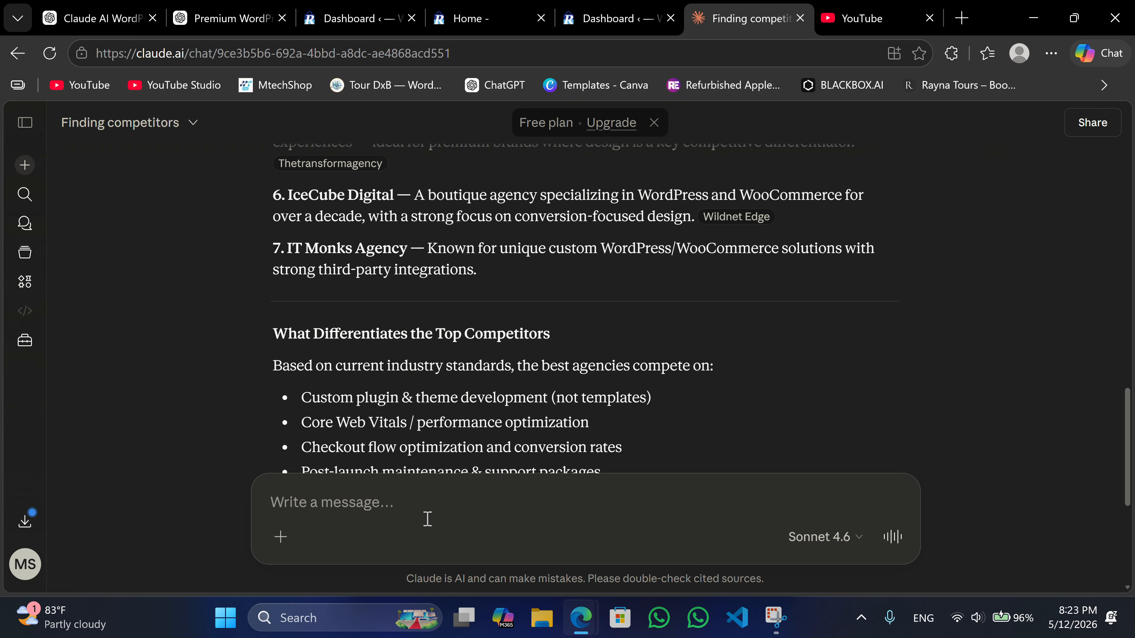
- Send Claude the prompt "write a post same like this and publish" and always allow the tool that creates WordPress posts
type("wit")
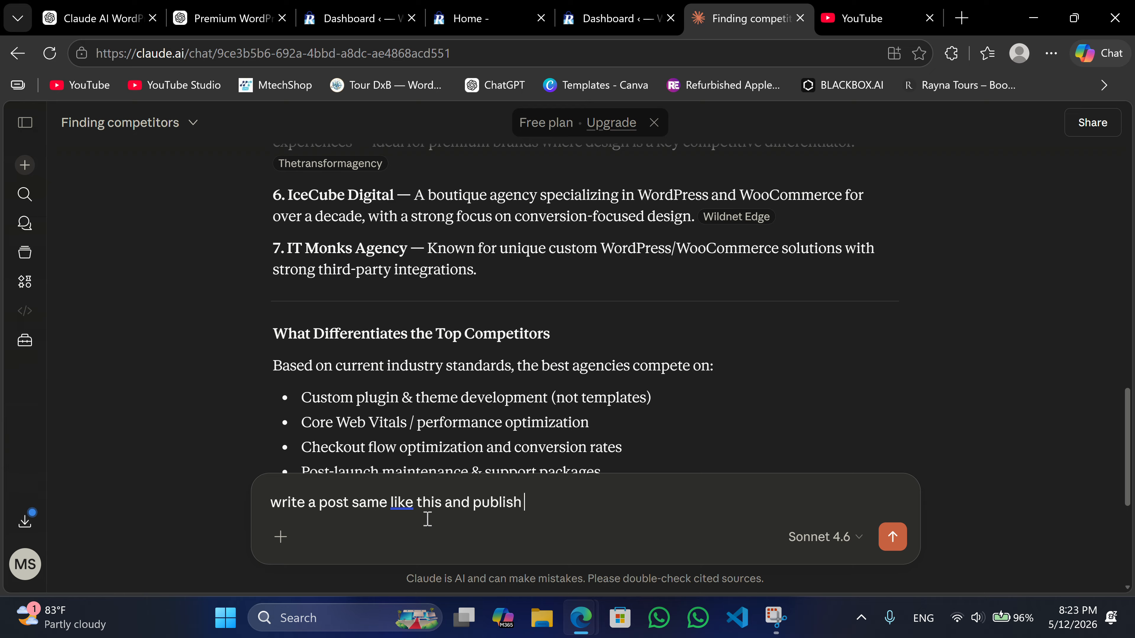
key("Return")
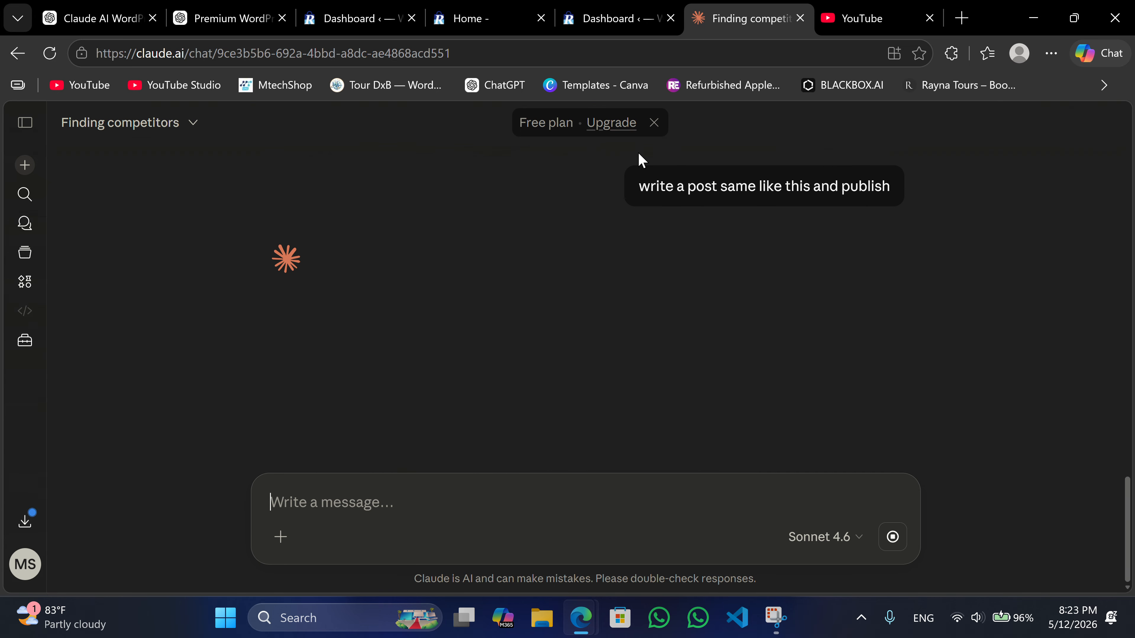
scroll(487, 275, "up", 10)
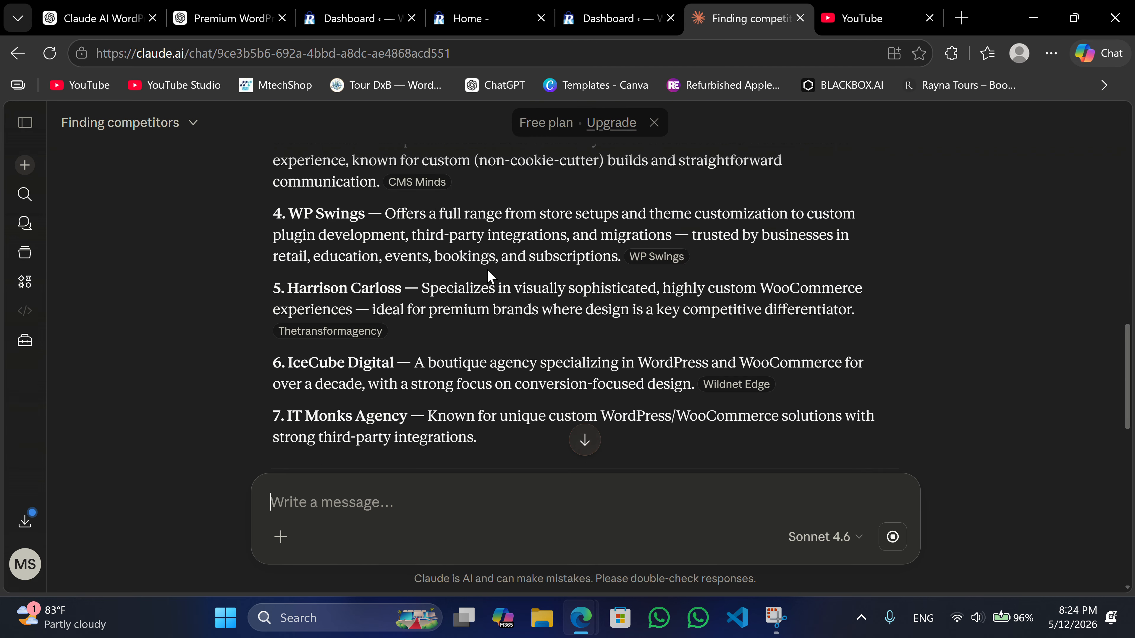
scroll(487, 275, "down", 10)
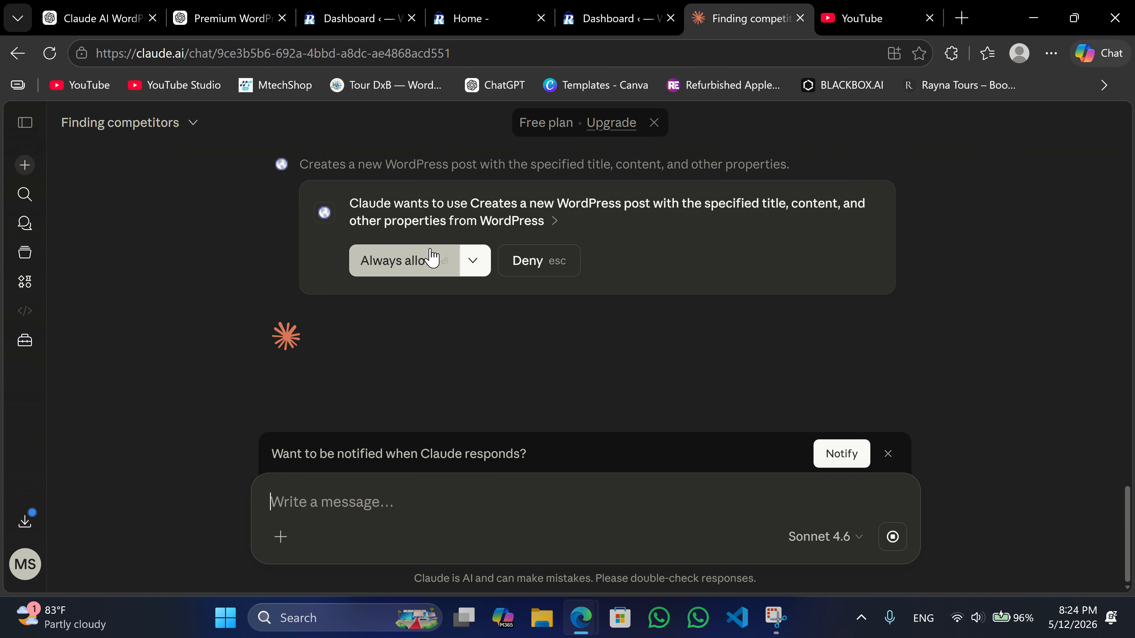
left_click(432, 258)
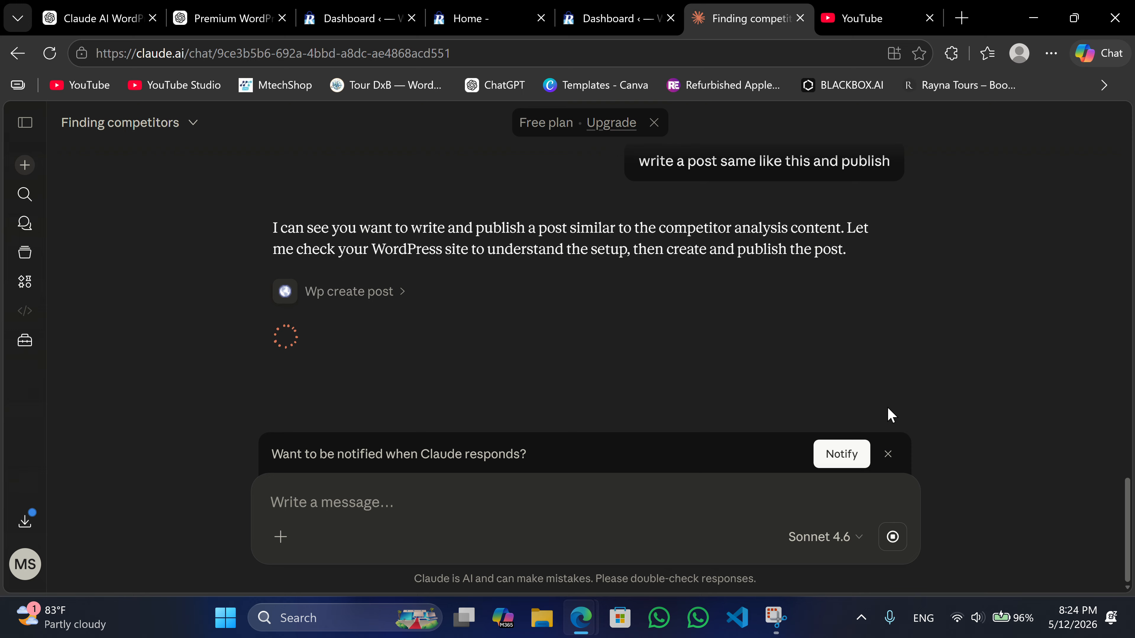
left_click(890, 454)
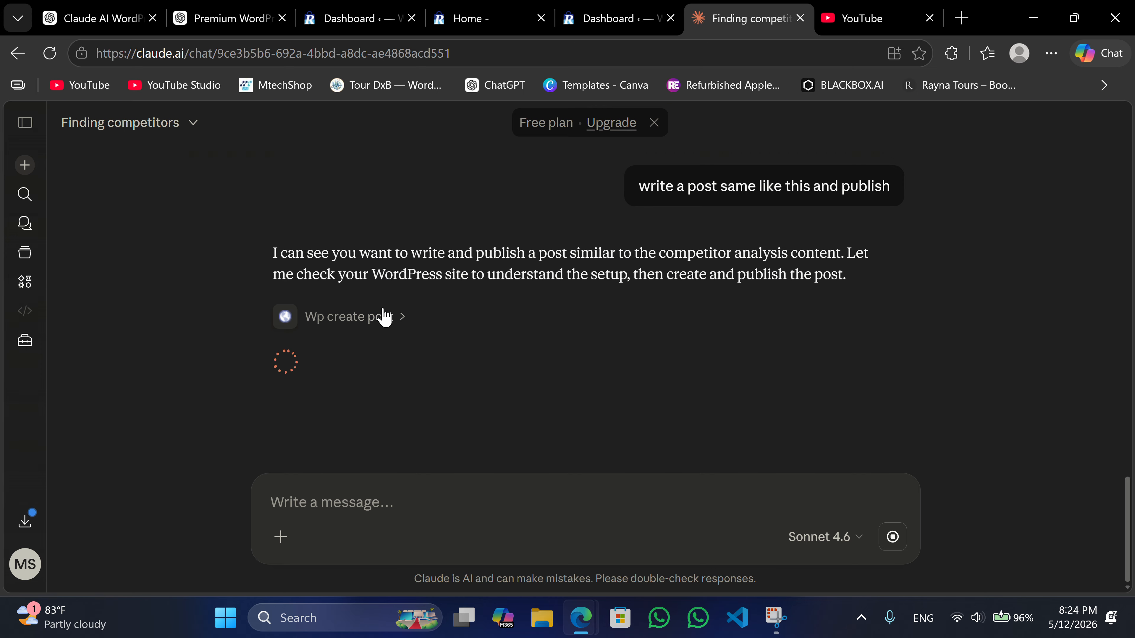
- Switch to the WordPress admin, open the list of all posts and check its entries for Claude's post
left_click(350, 18)
scroll(34, 278, "up", 4)
scroll(34, 277, "up", 10)
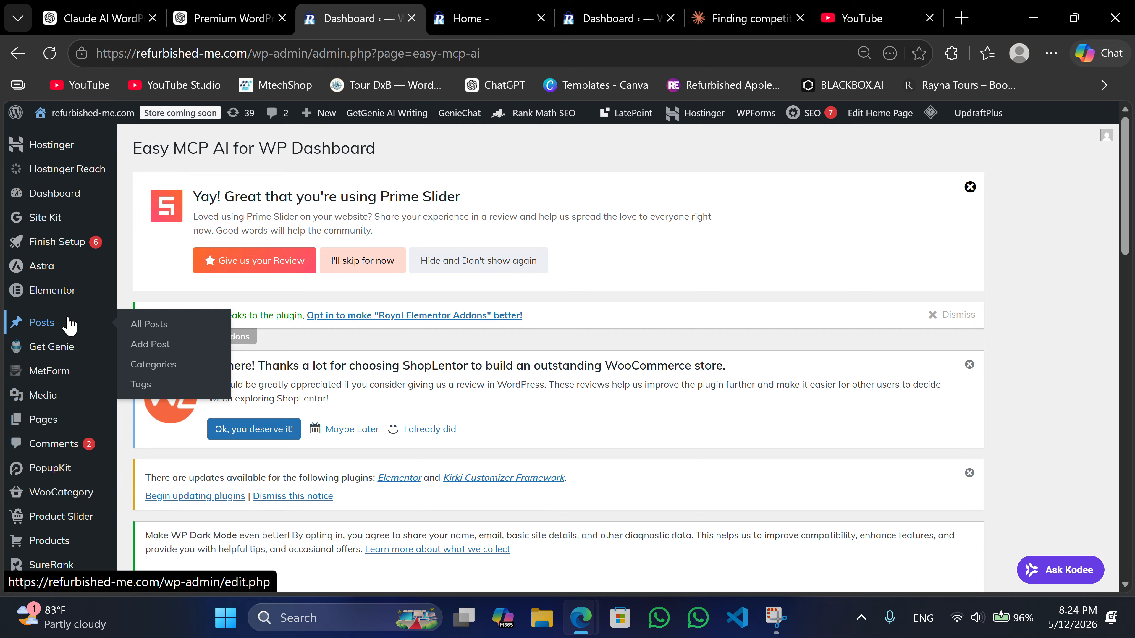
left_click(68, 322)
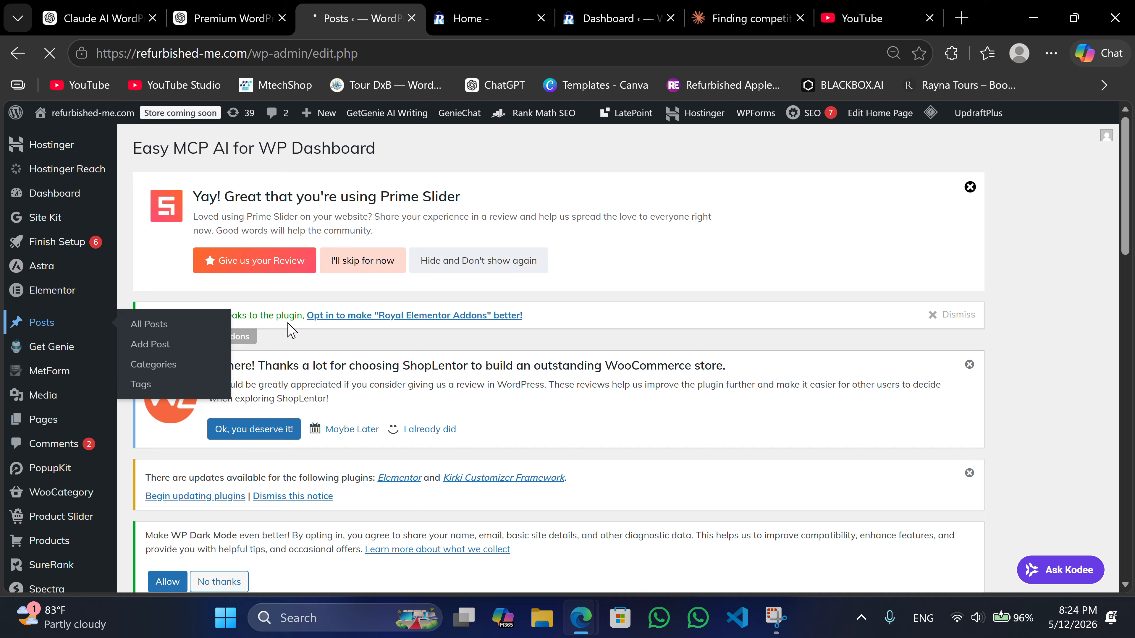
scroll(321, 310, "down", 4)
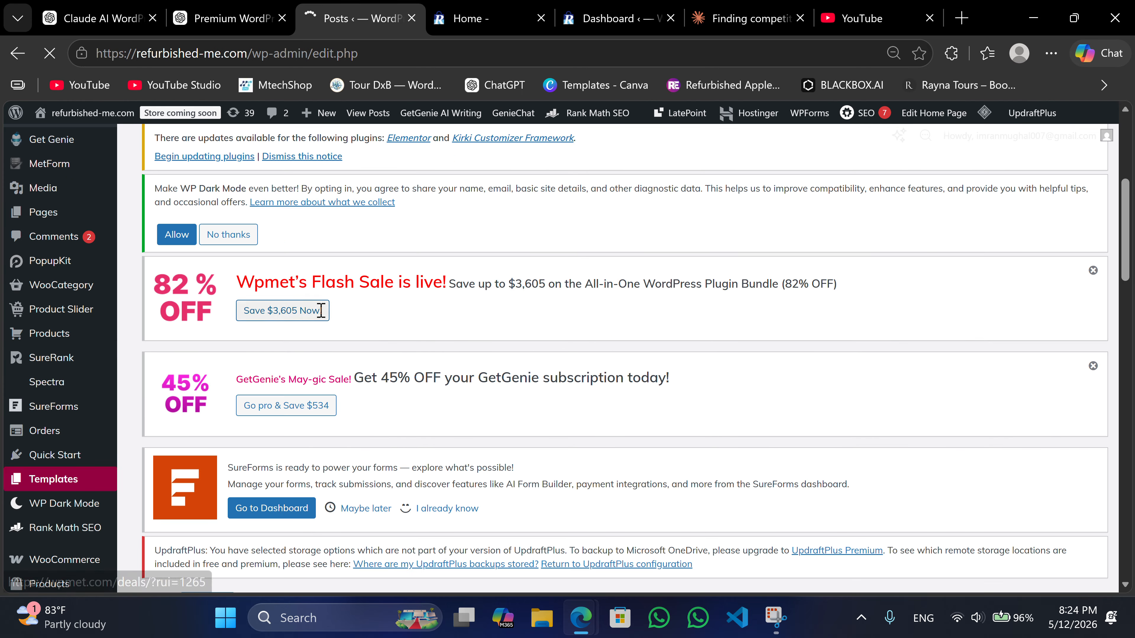
scroll(319, 320, "down", 10)
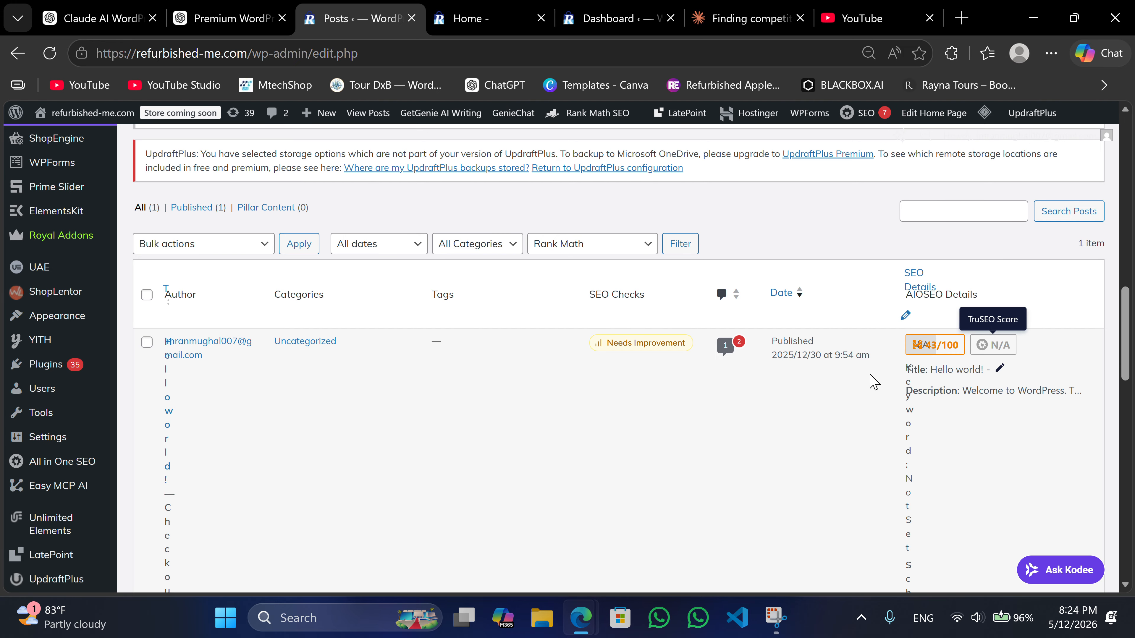
scroll(786, 393, "up", 14)
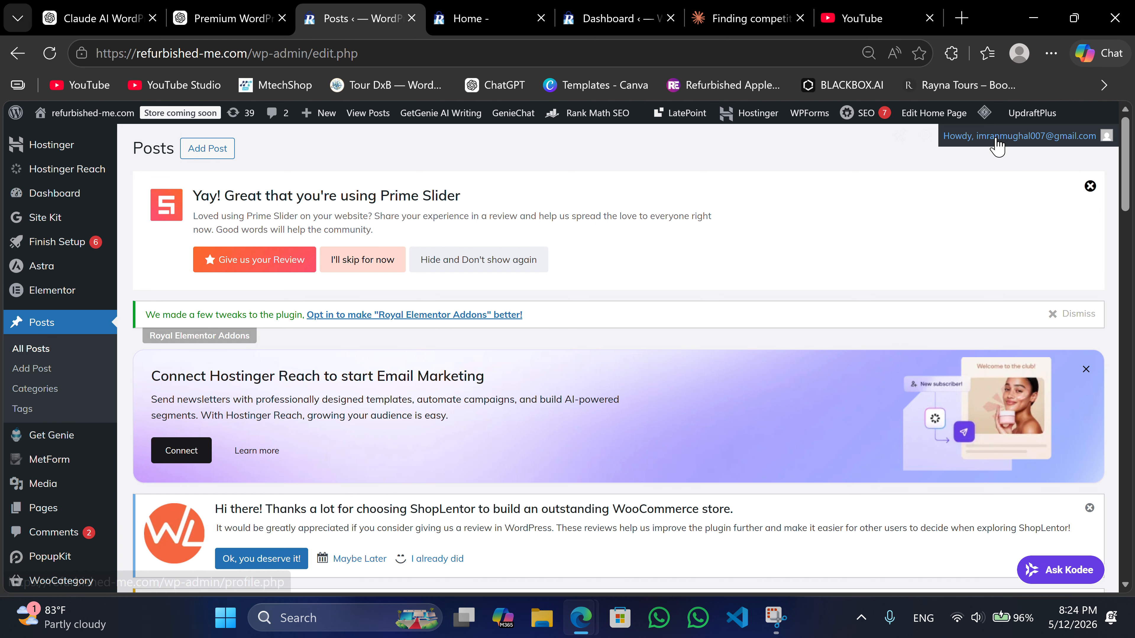
left_click(996, 139)
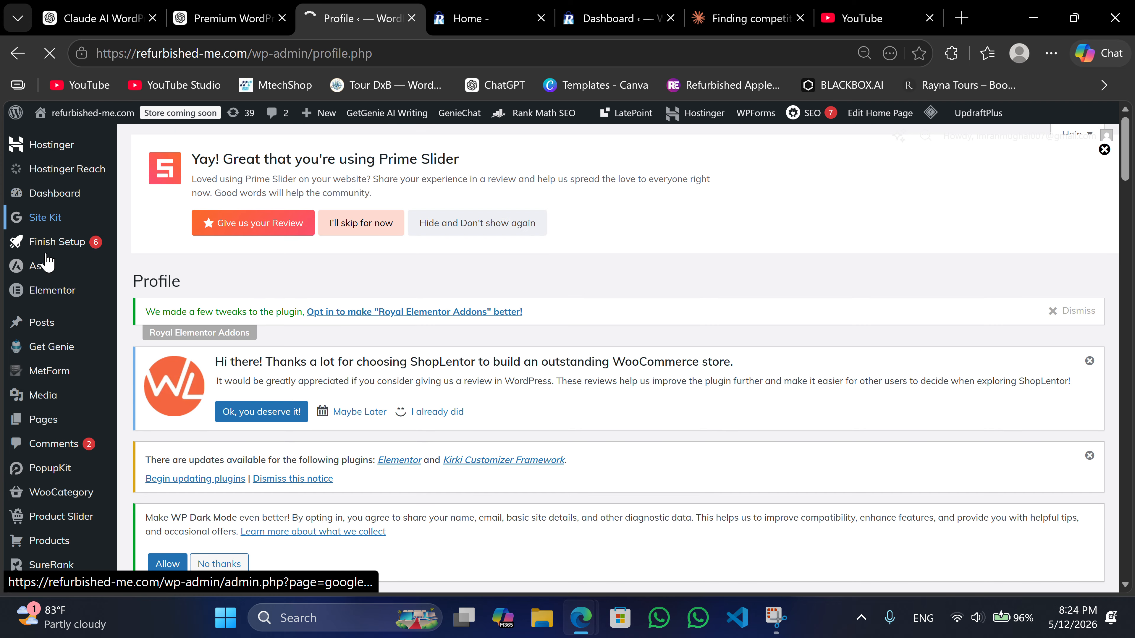
- Leave the profile page without saving, reopen the Posts list and examine its entries for the new WooCommerce post
left_click(62, 323)
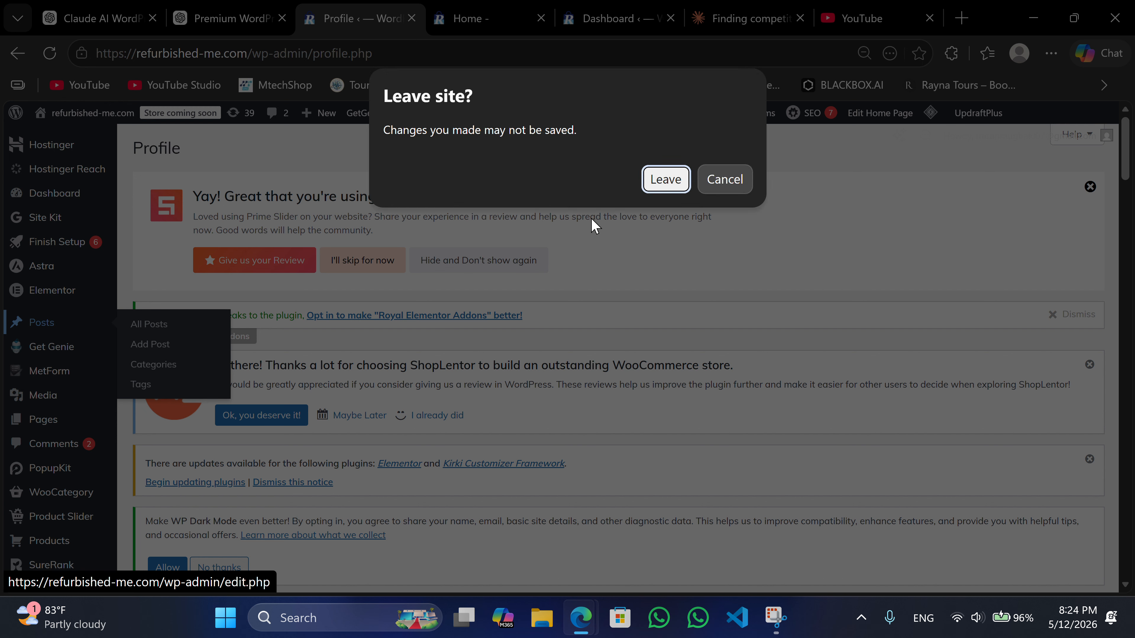
left_click(689, 178)
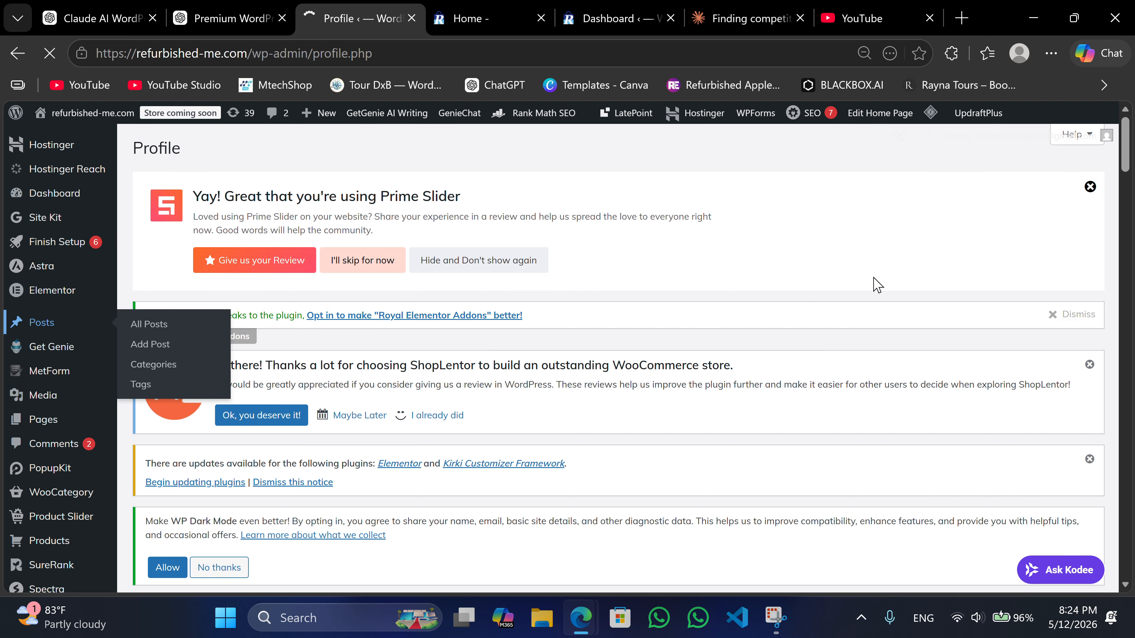
mouse_move(876, 162)
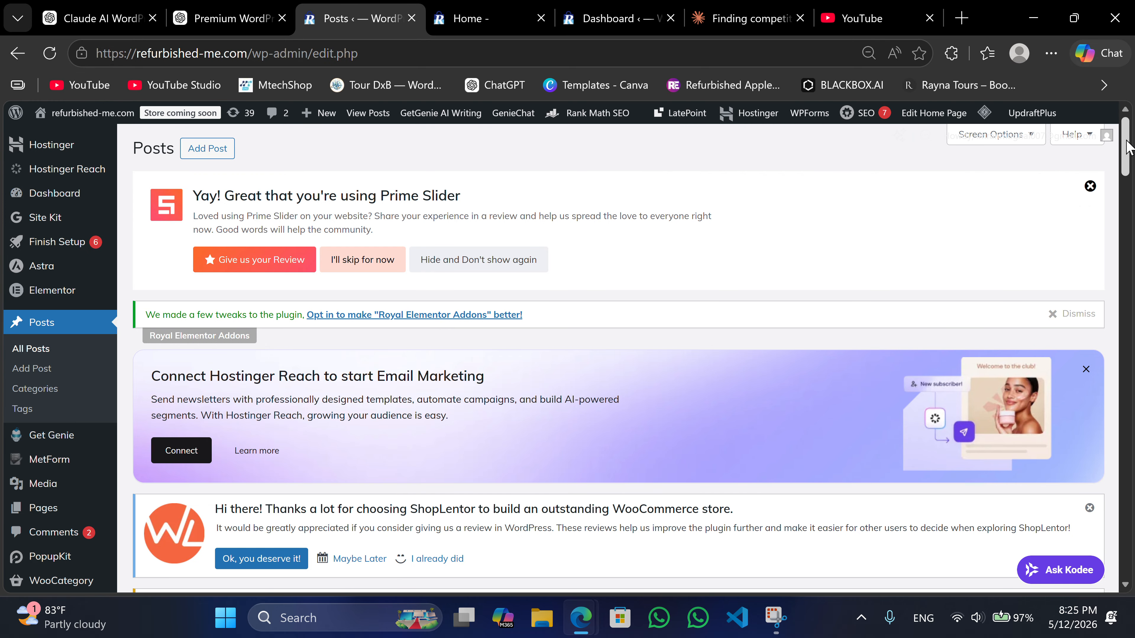
mouse_move(1128, 148)
left_mouse_down()
mouse_move(1127, 215)
mouse_move(1132, 132)
left_mouse_up()
scroll(1132, 133, "down", 3)
scroll(1132, 134, "up", 3)
scroll(907, 234, "down", 15)
scroll(380, 287, "up", 4)
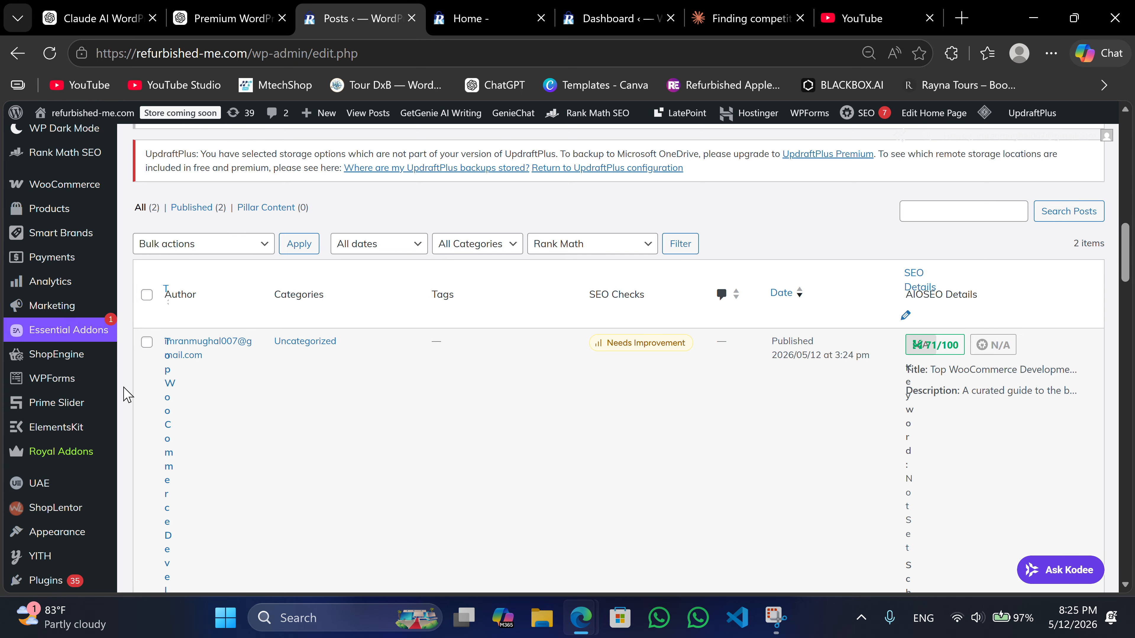
scroll(349, 364, "down", 10)
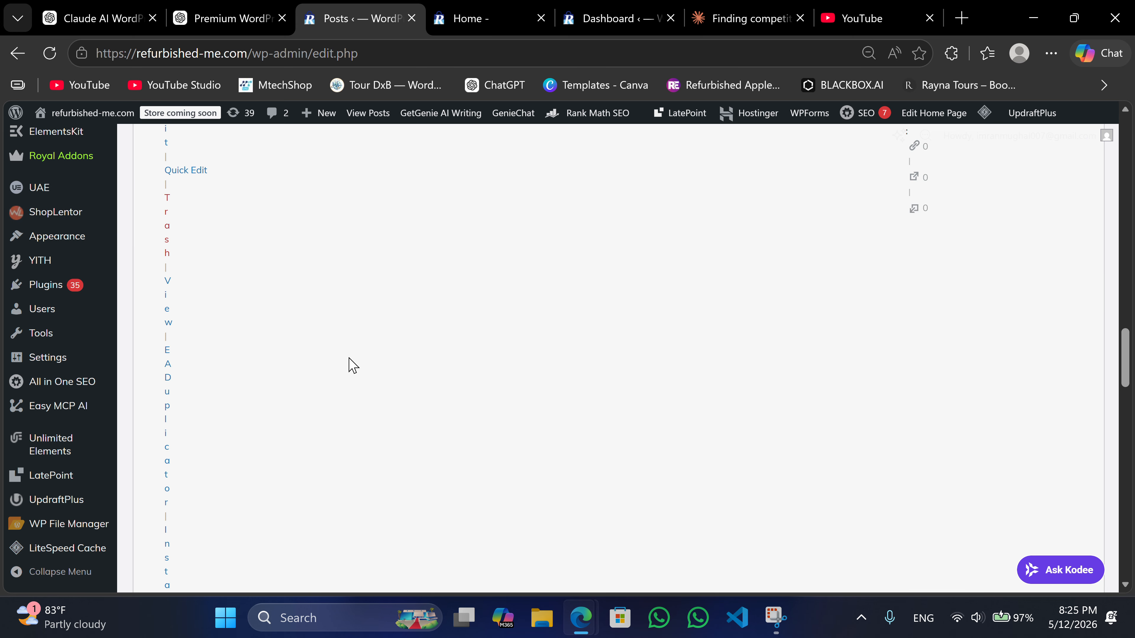
scroll(353, 366, "up", 5)
scroll(410, 326, "down", 5)
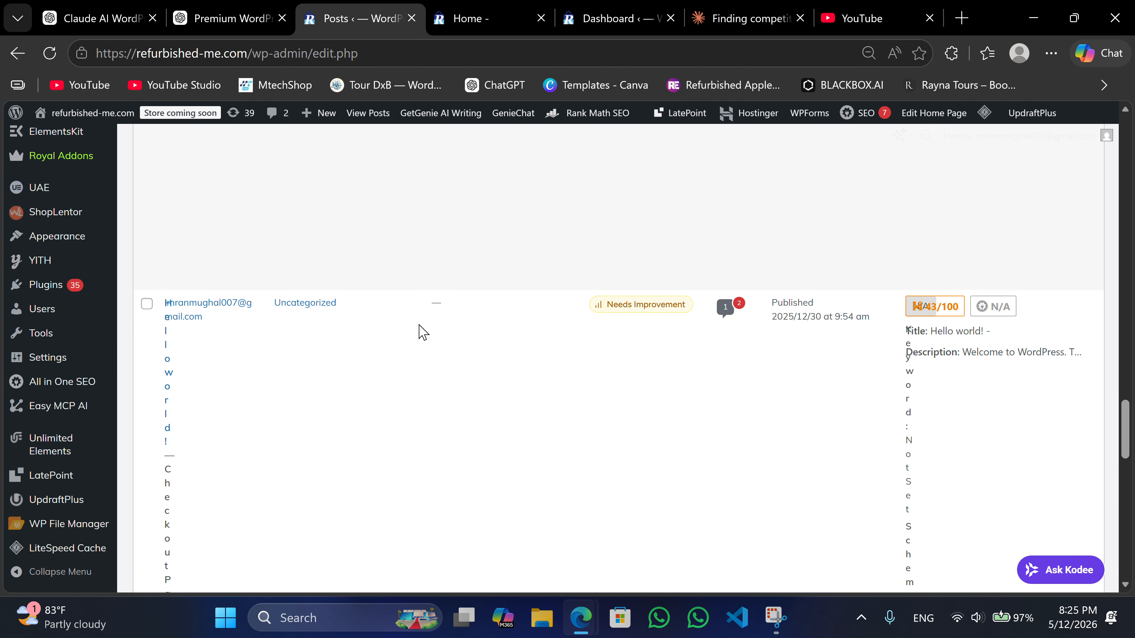
scroll(434, 333, "up", 15)
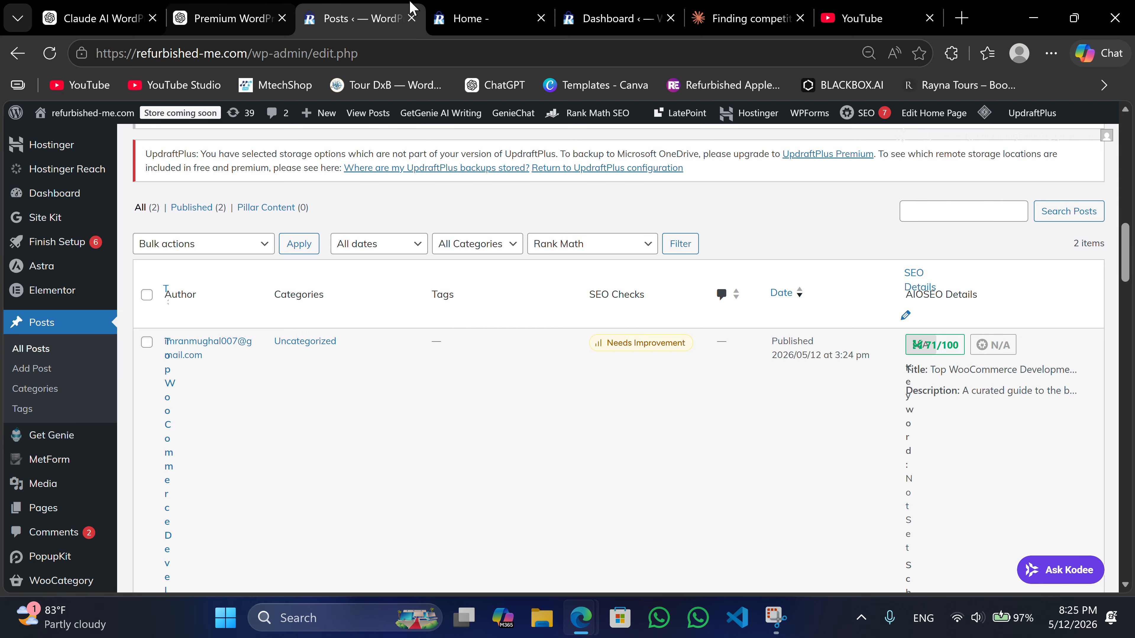
- Return to the Claude chat and open the published post "Top WooCommerce Development Agencies to Watch in 2026" in a new tab
left_click(751, 18)
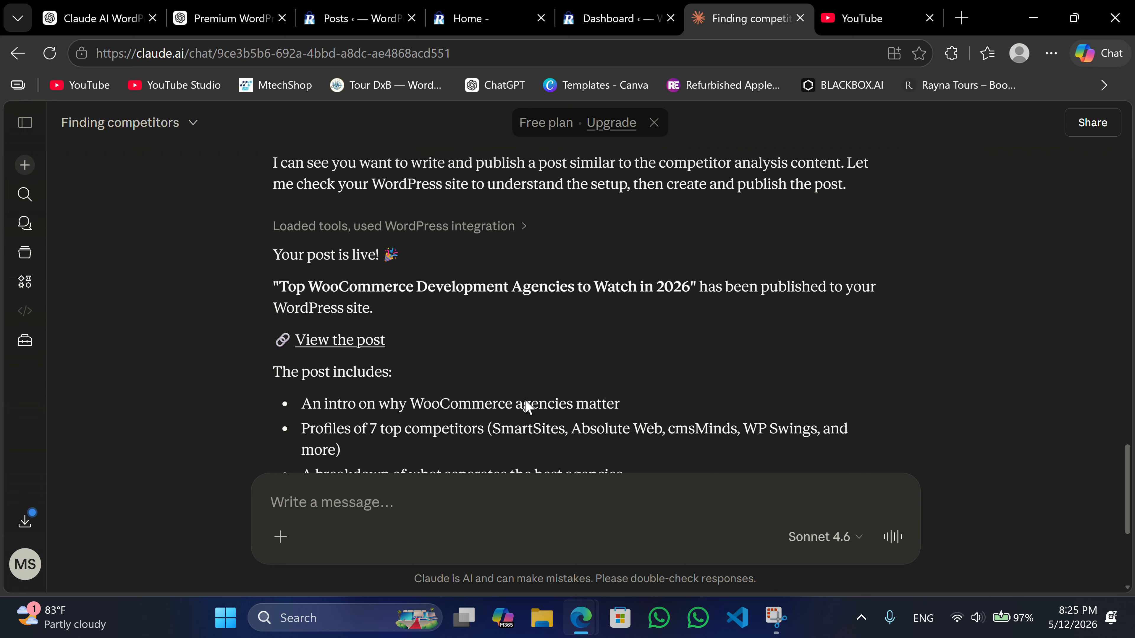
right_click(346, 413)
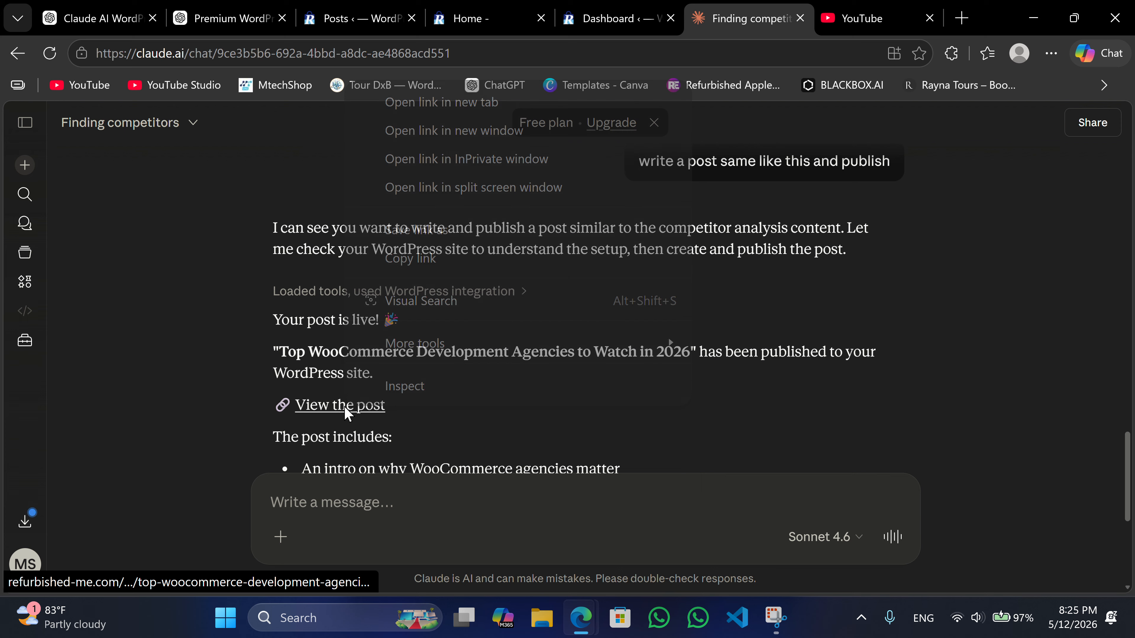
left_click(413, 103)
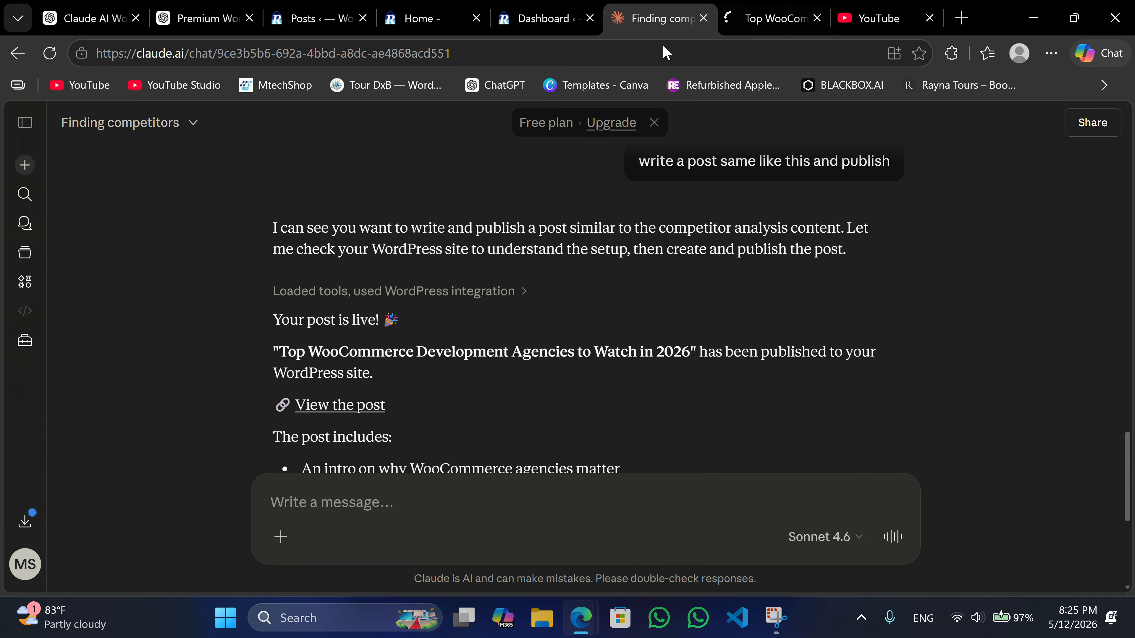
left_click(780, 18)
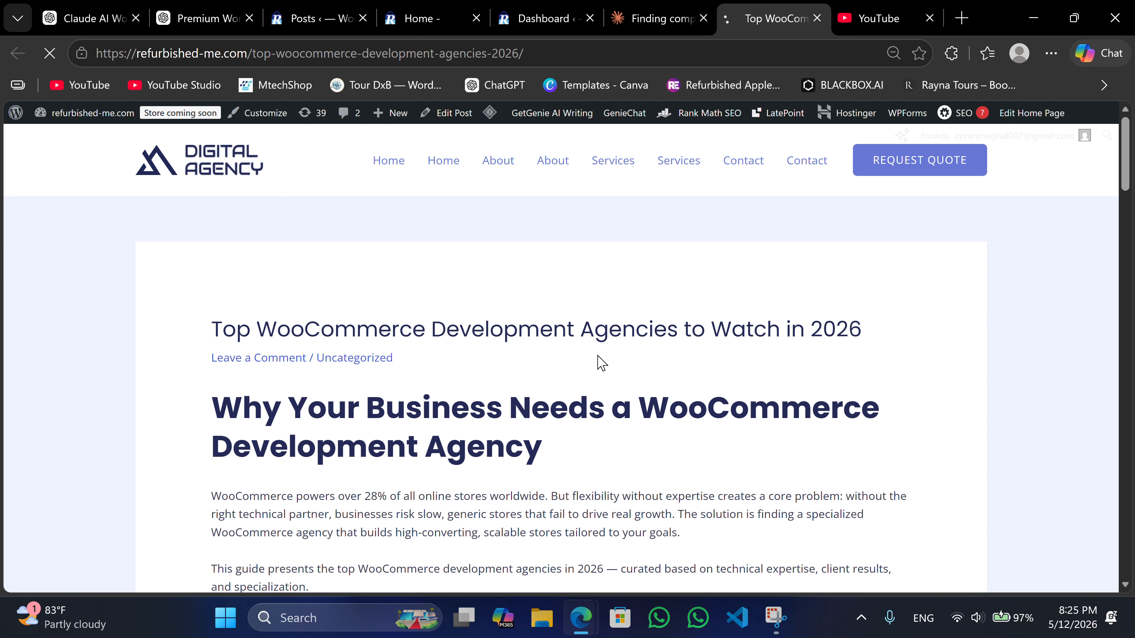
- Examine the published post "Top WooCommerce Development Agencies to Watch in 2026" down to its comment section and Final Thoughts
scroll(599, 362, "down", 10)
scroll(601, 363, "down", 20)
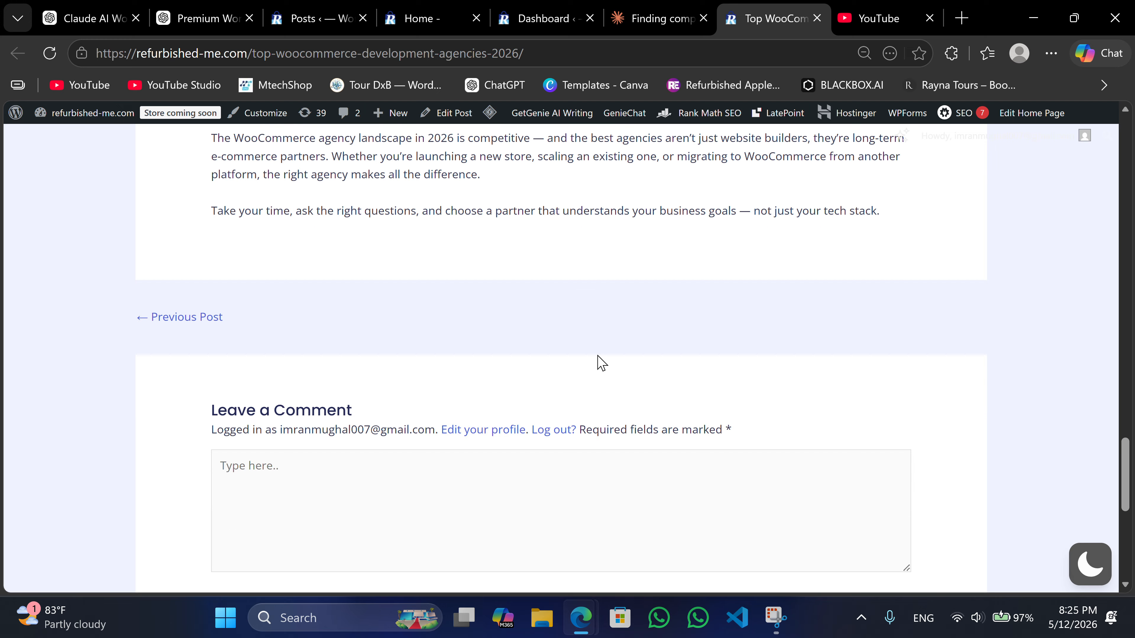
scroll(601, 365, "up", 5)
scroll(599, 361, "up", 10)
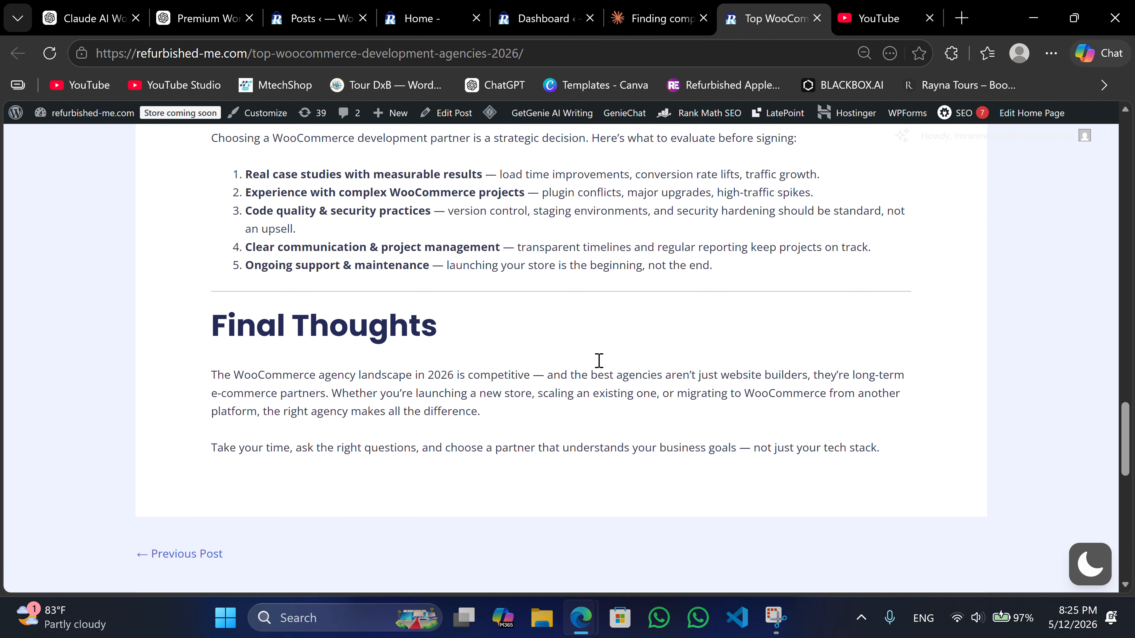
- Return to the Claude chat and send the prompt "add images in this post"
left_click(691, 18)
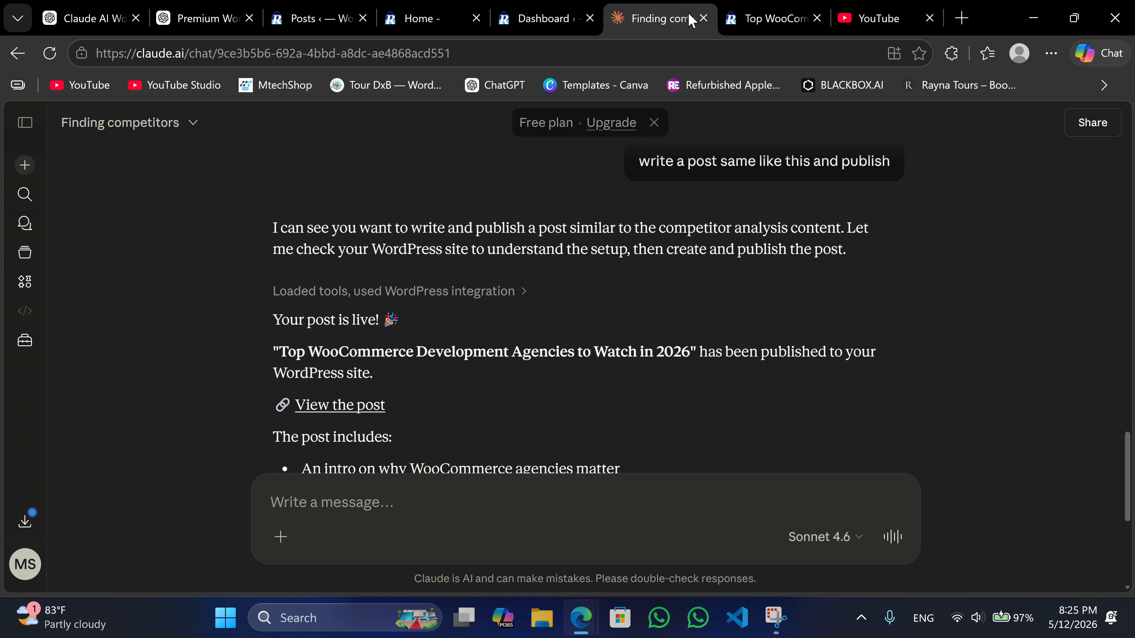
scroll(504, 434, "down", 6)
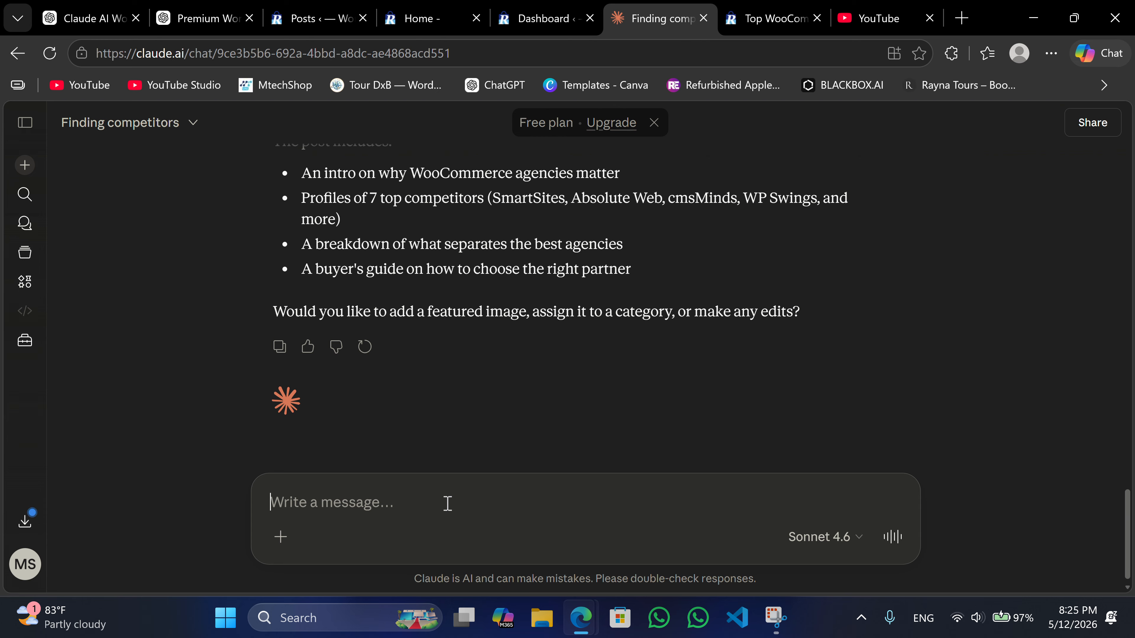
type("add images in this post")
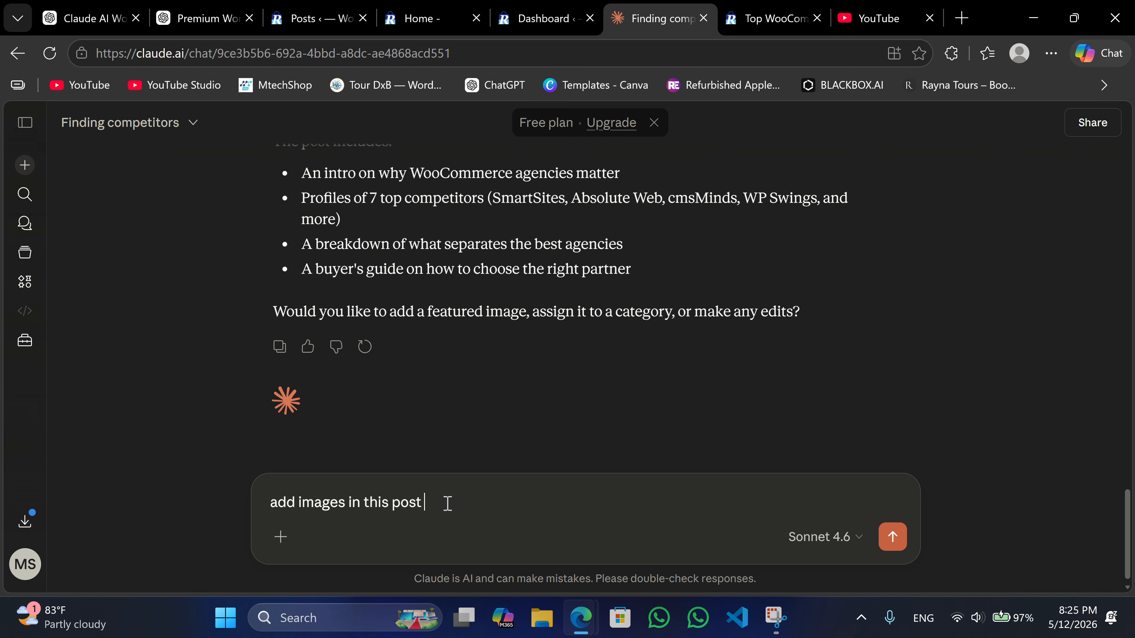
key("Return")
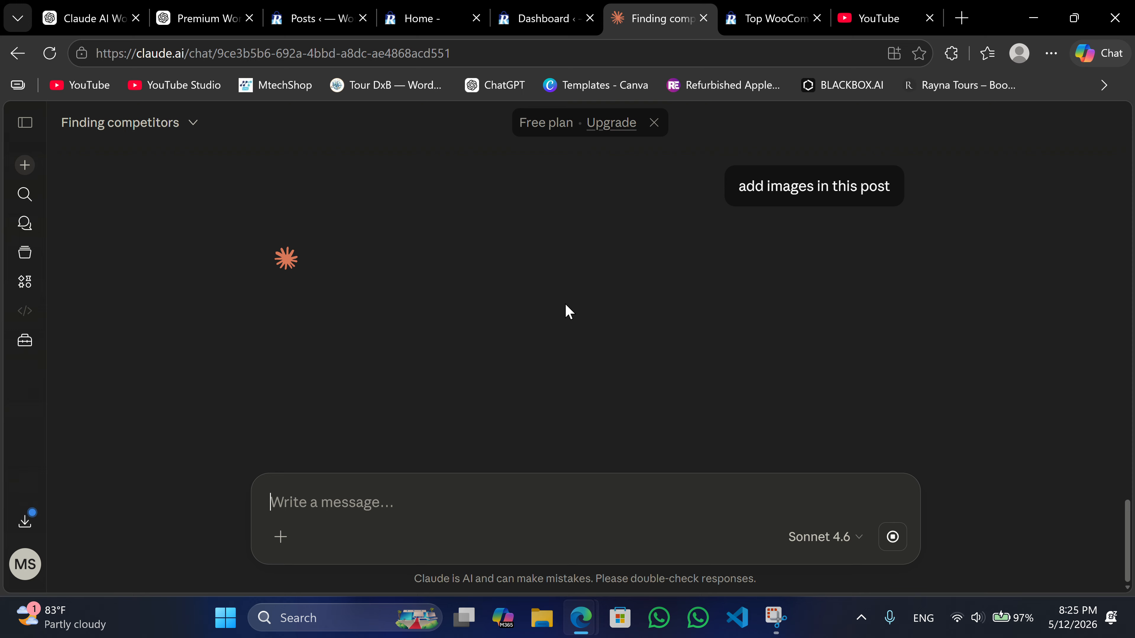
- Switch to the published post, highlight its web address, and return to the Claude chat to check its progress
left_click(757, 22)
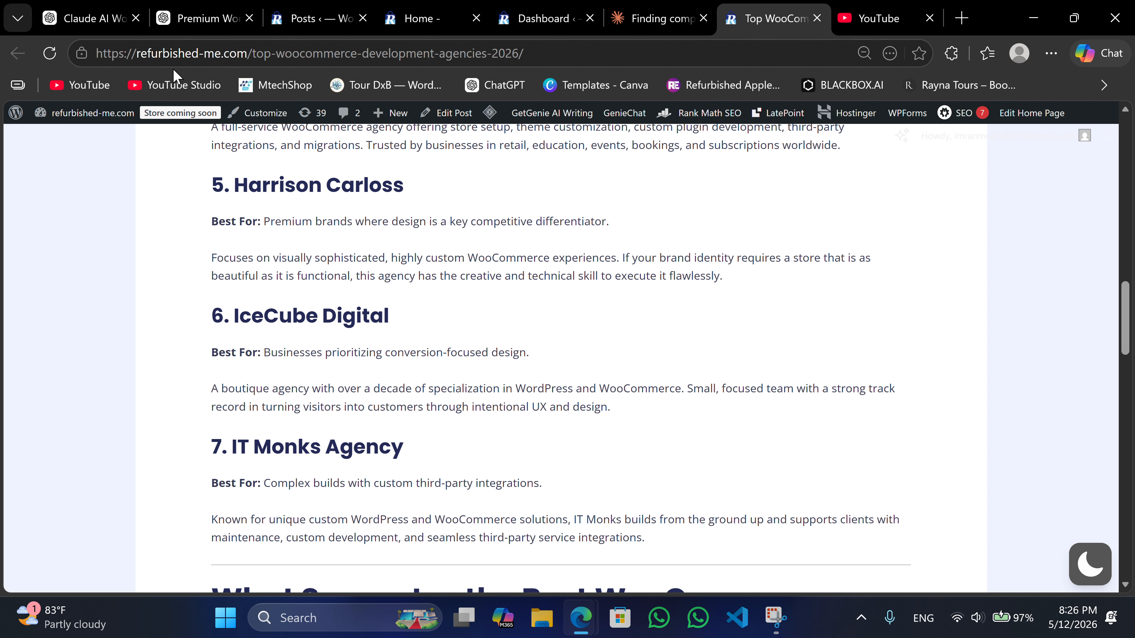
left_click_drag(130, 54, 542, 86)
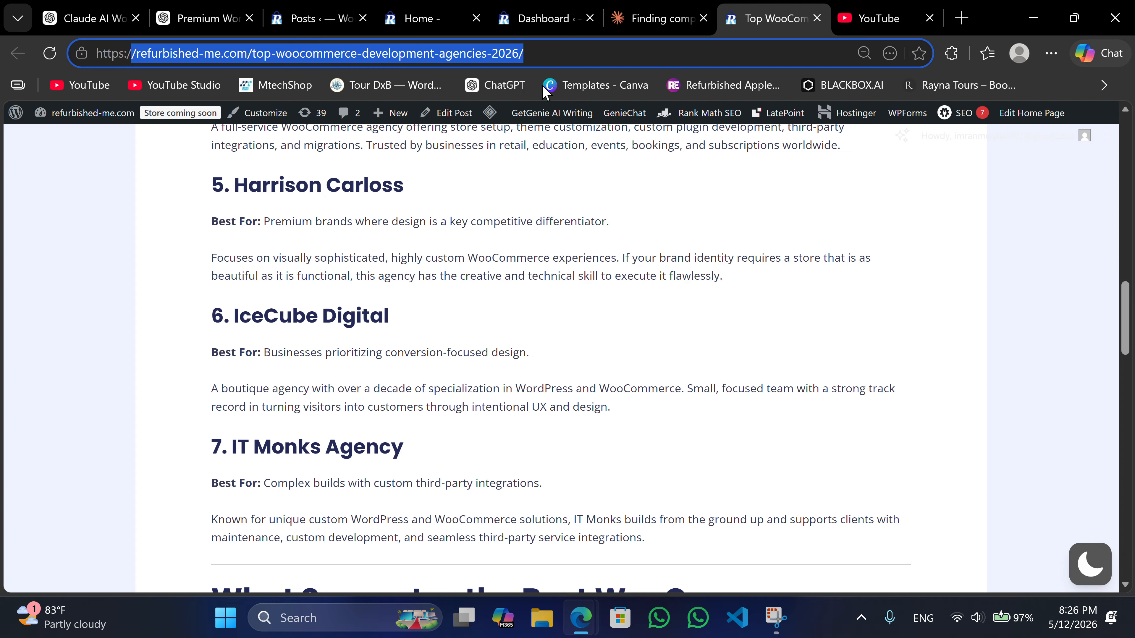
left_click(686, 22)
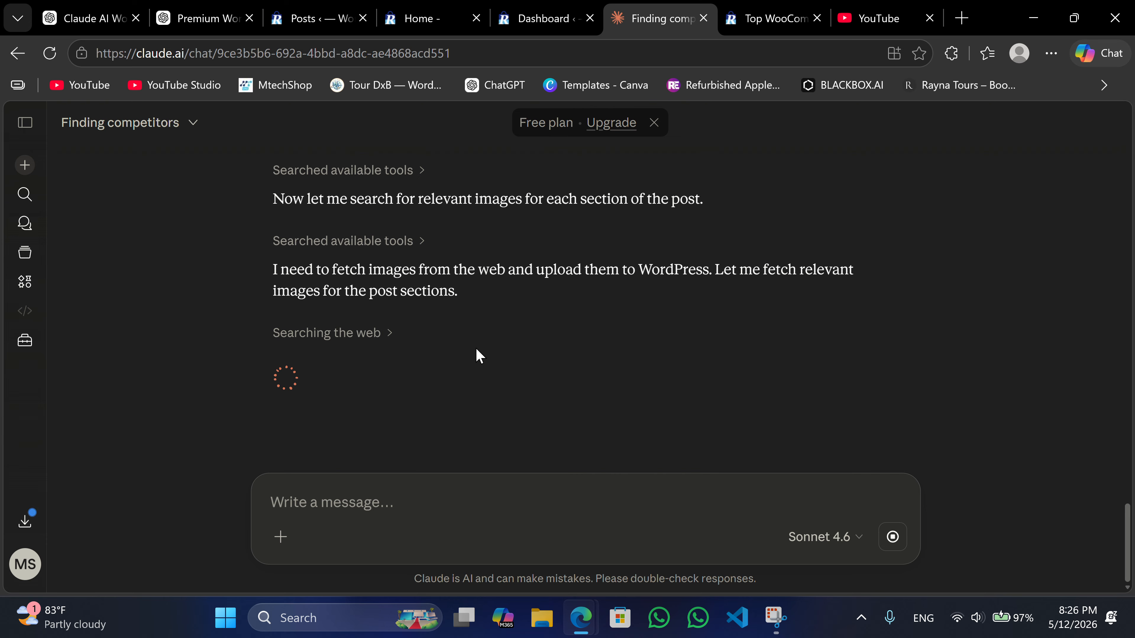
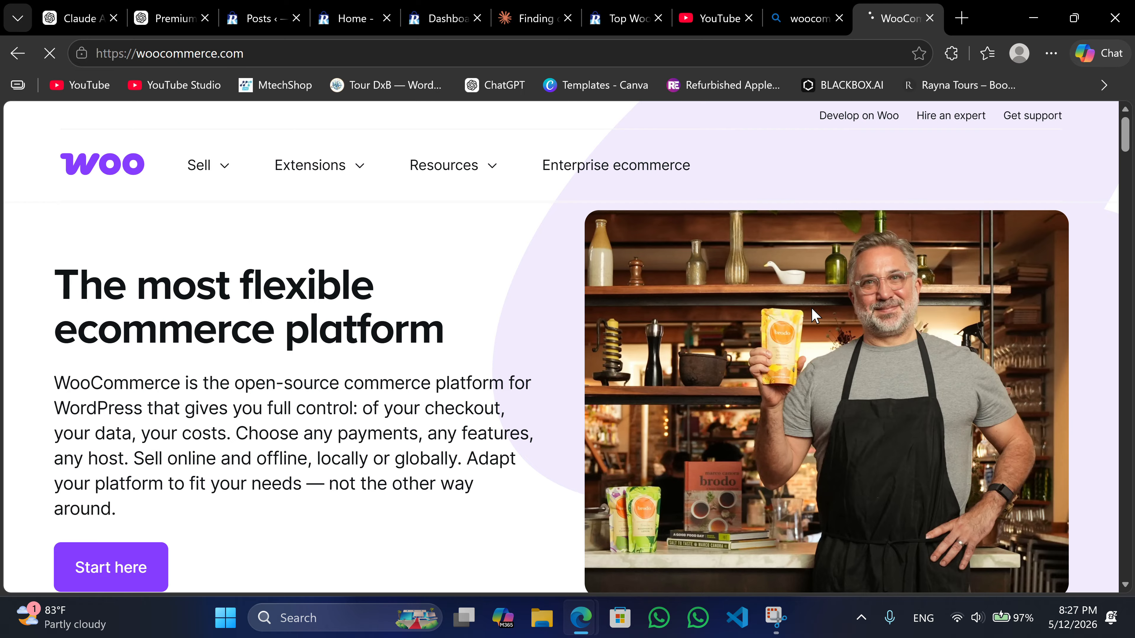
- Capture a full-page screenshot of the woocommerce.com homepage and look through the captured page
left_click(1052, 53)
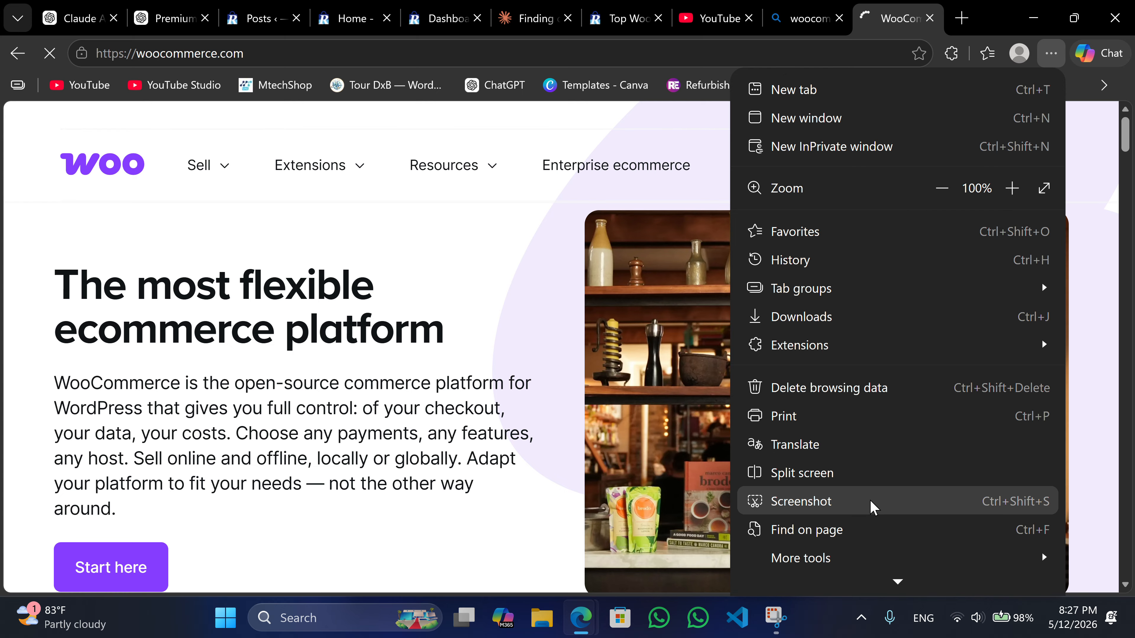
left_click(871, 507)
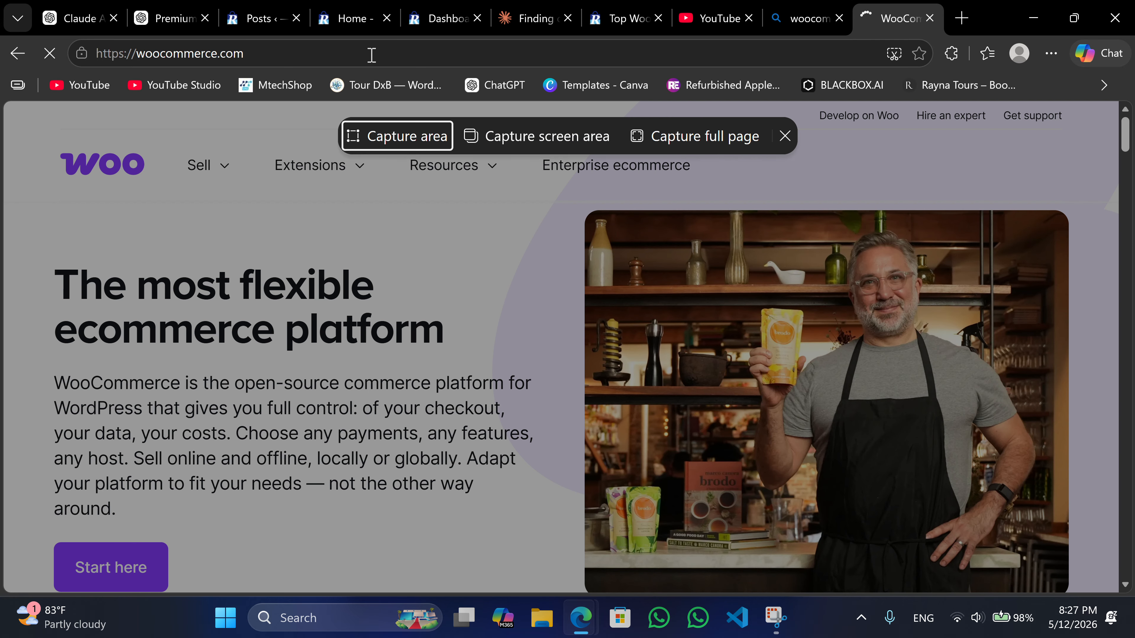
left_click(714, 148)
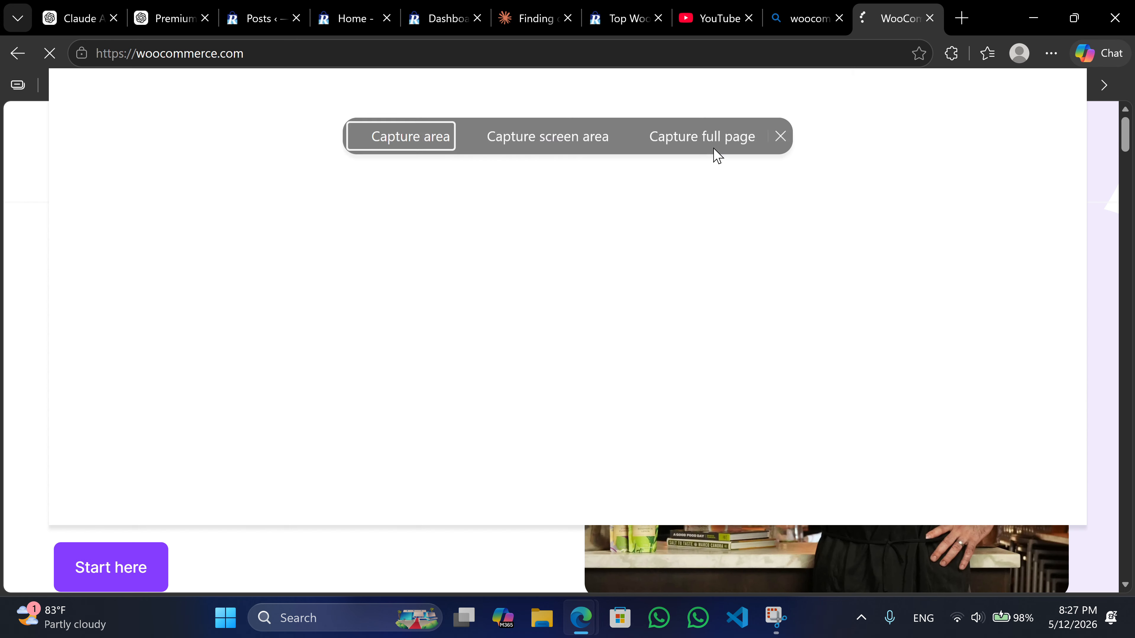
scroll(599, 271, "down", 5)
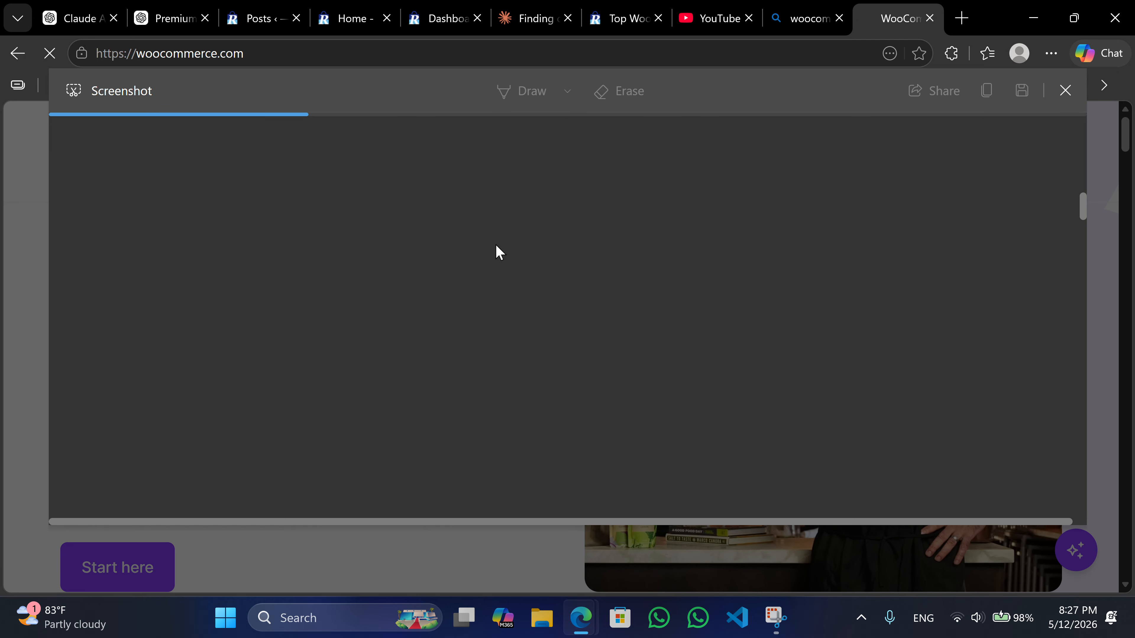
scroll(491, 241, "down", 8)
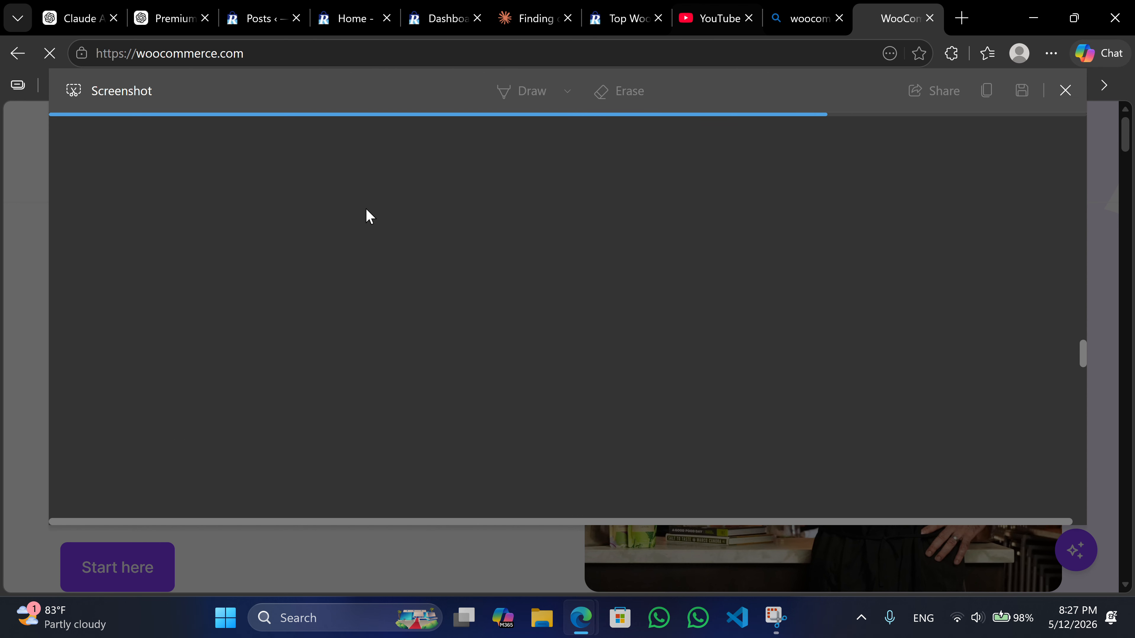
scroll(514, 277, "down", 15)
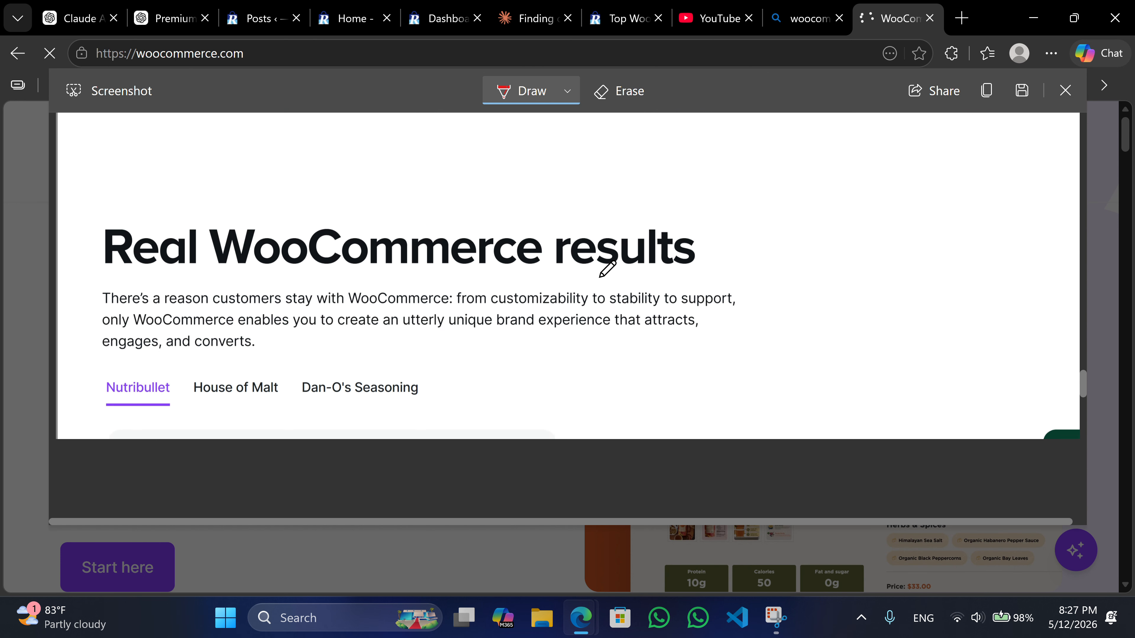
scroll(634, 264, "up", 15)
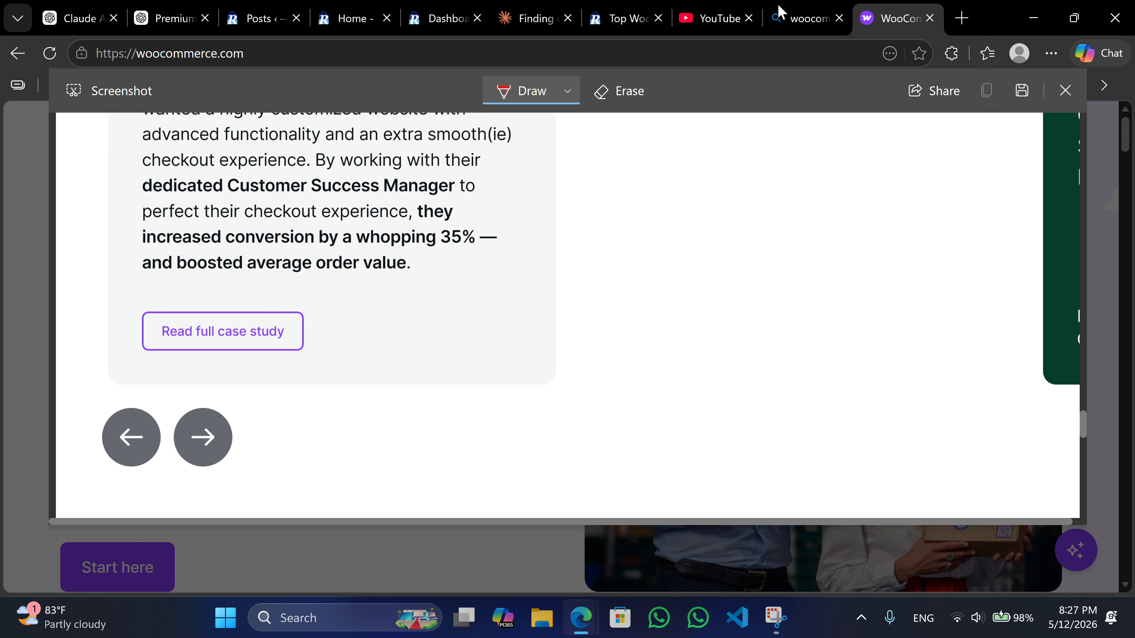
- Close the WooCommerce search results and the woocommerce.com page
left_click(848, 20)
left_click(840, 18)
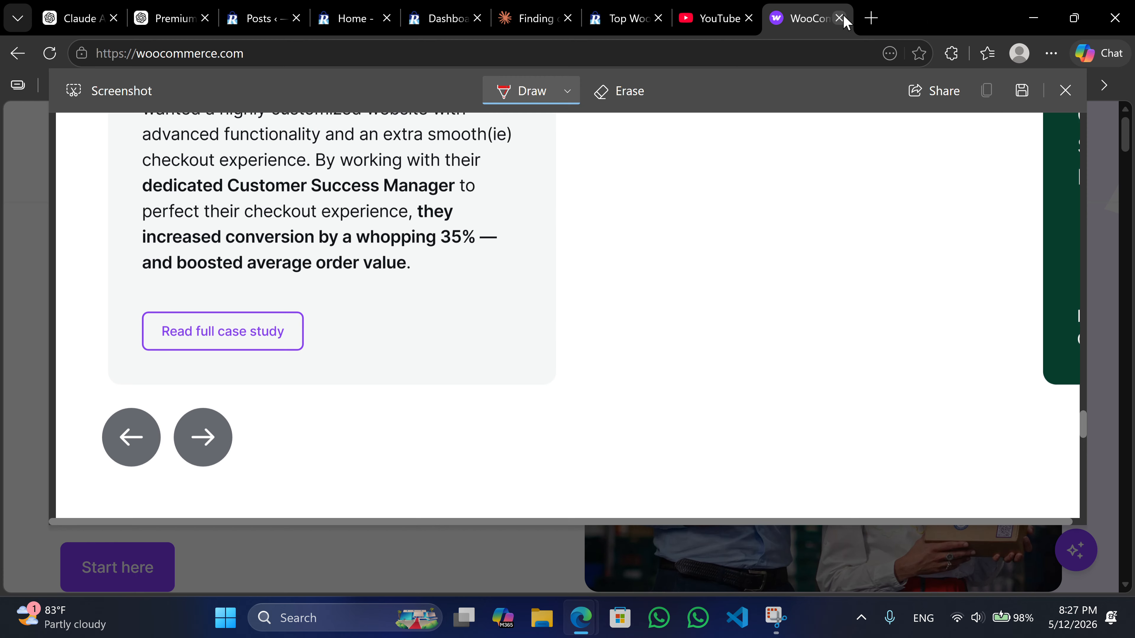
left_click(839, 19)
- In the Claude chat, always allow the tool that uploads media files to WordPress and decline the plan upgrade offer
left_click(722, 22)
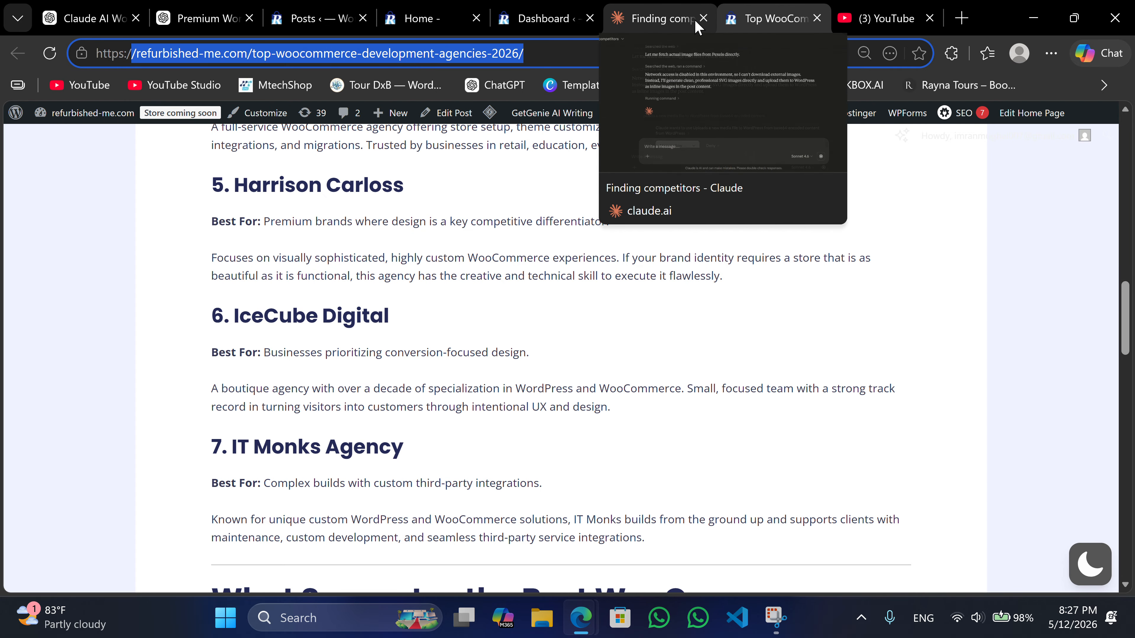
left_click(684, 15)
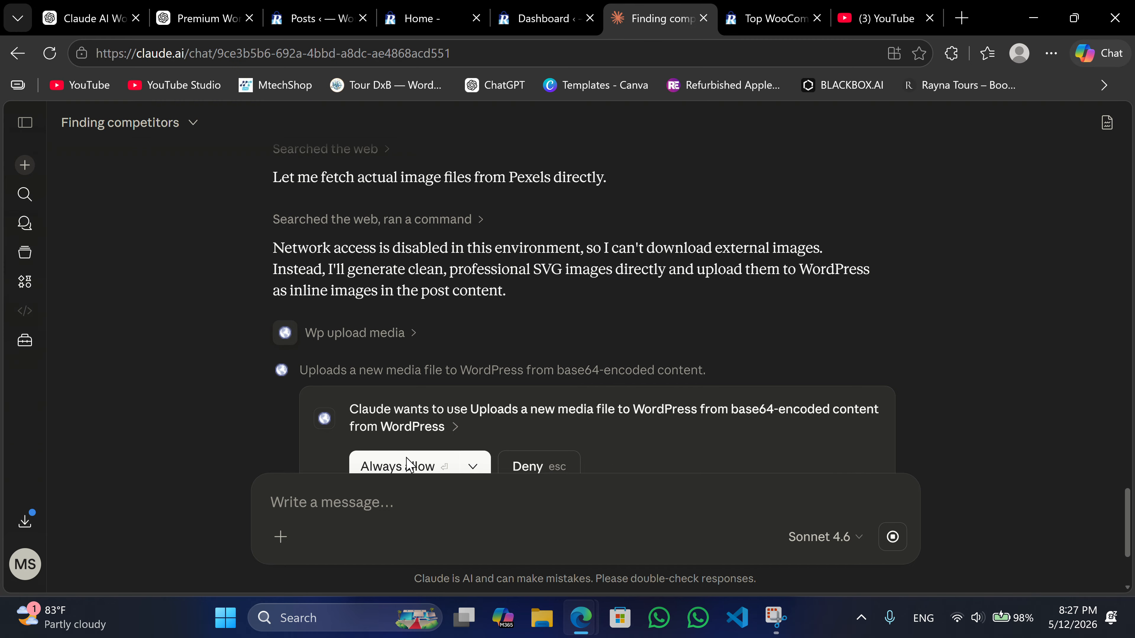
left_click(415, 465)
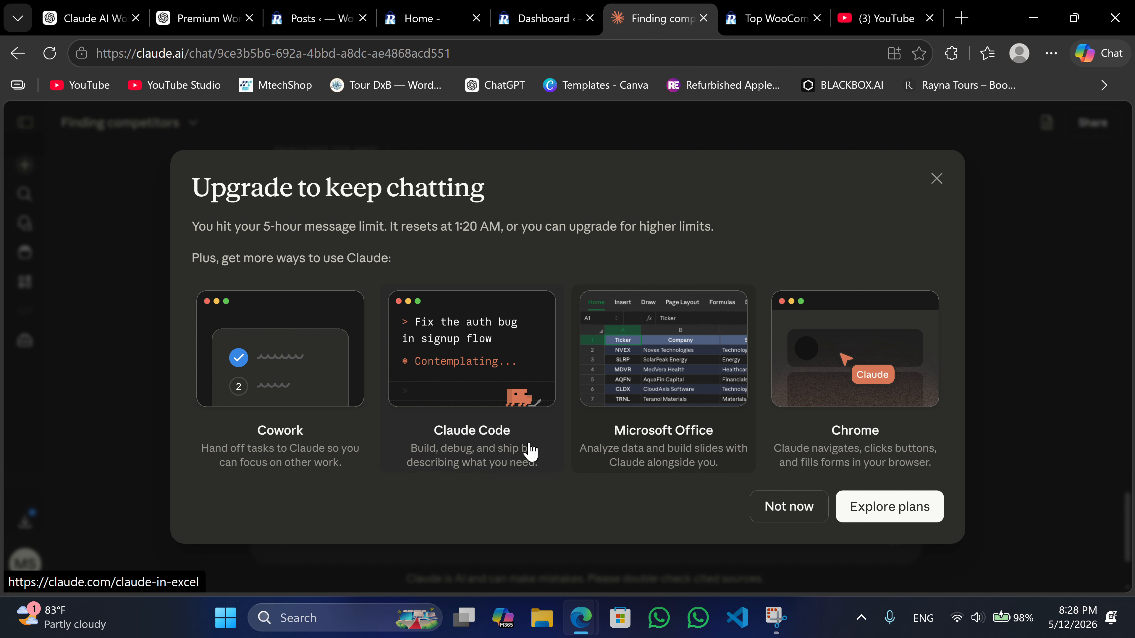
left_click(776, 516)
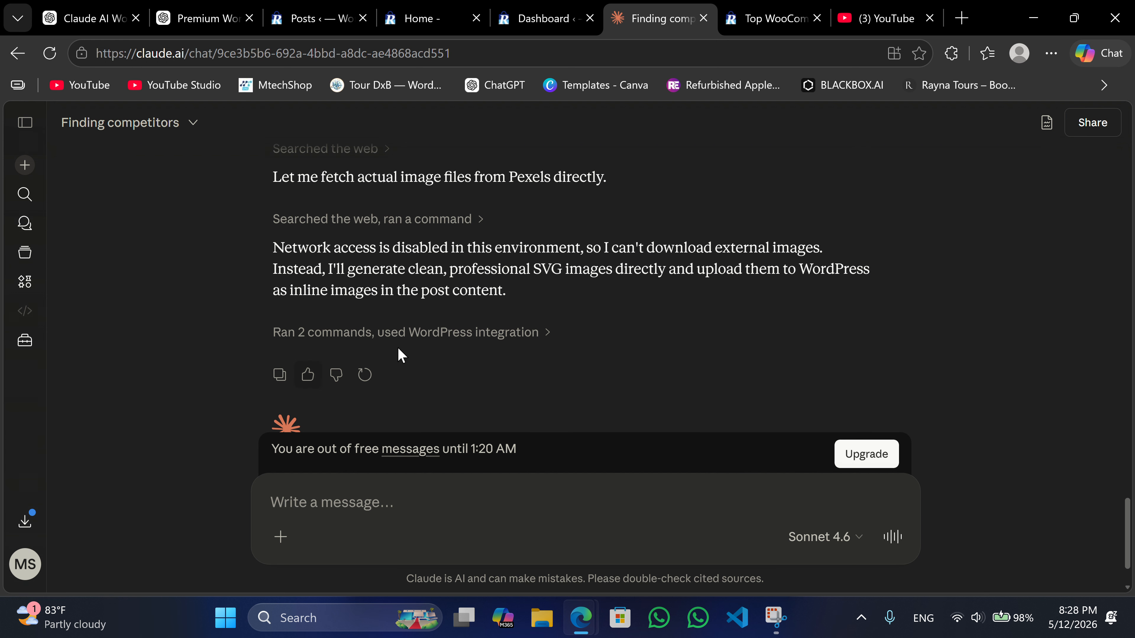
left_click(360, 505)
type("https://refurbished-me.com/wp-json/easy-mcp-ai/v1/mcp")
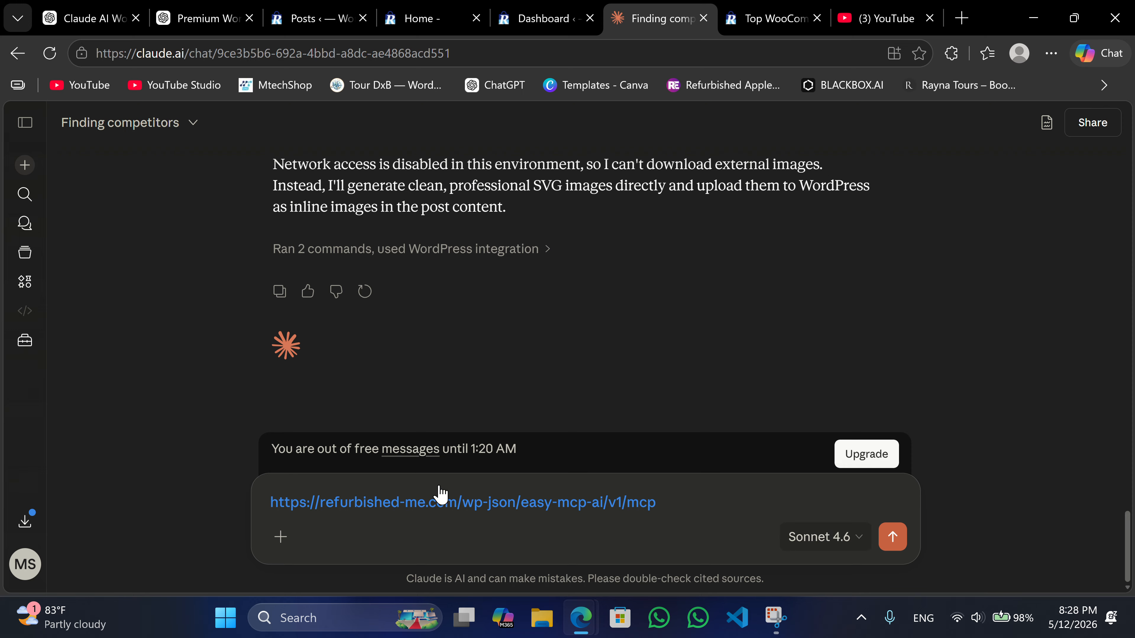
key("ctrl+a")
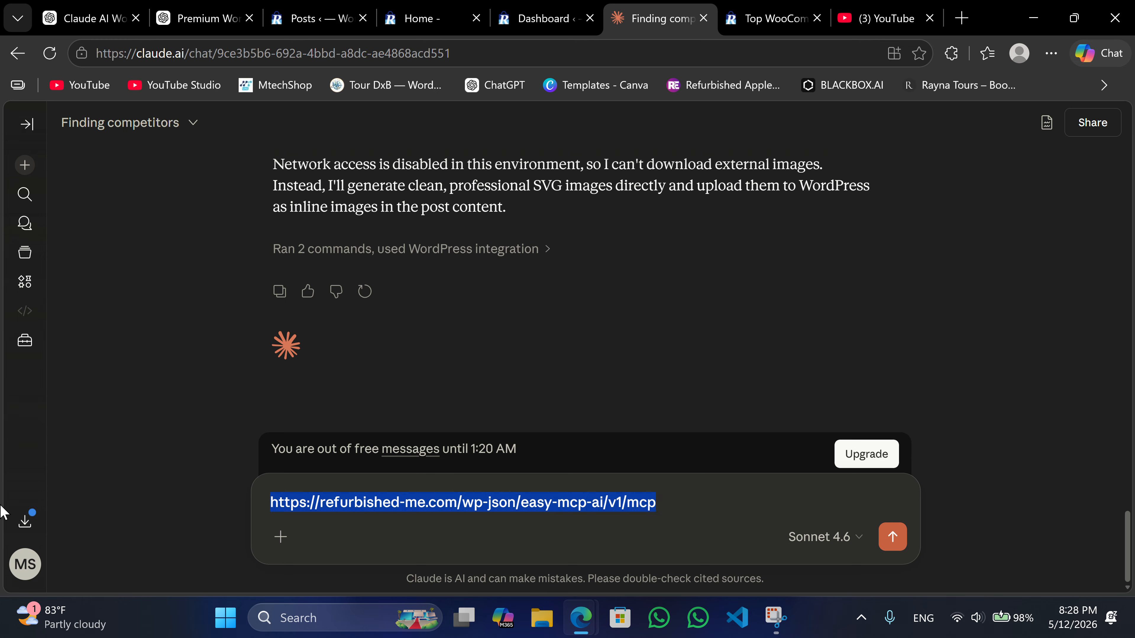
key("BackSpace")
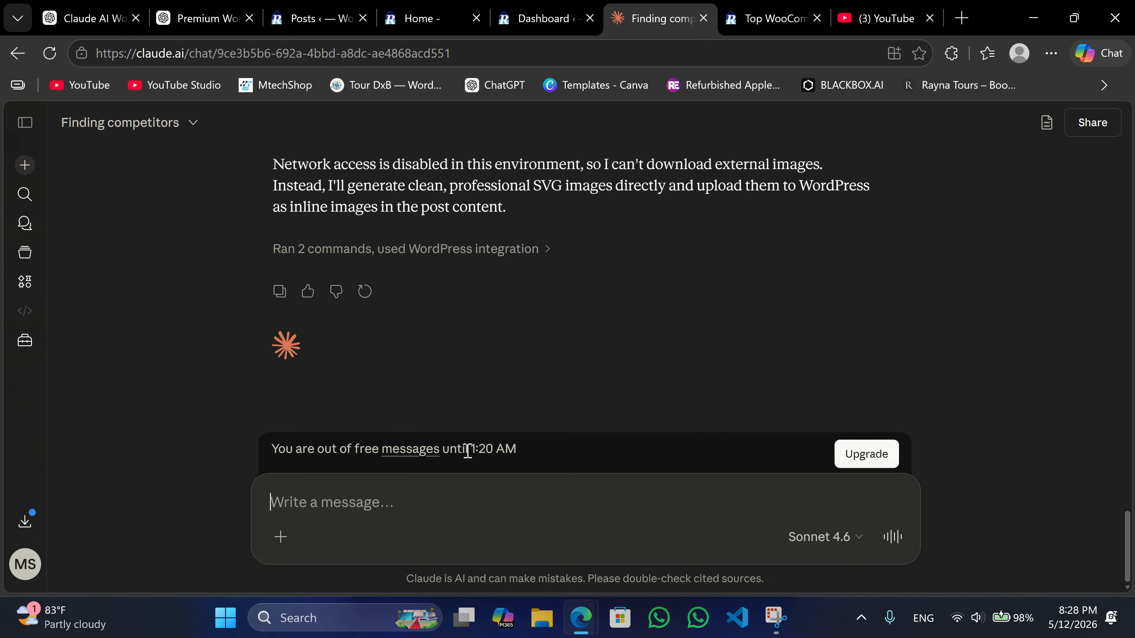
- Examine the time in the free-message limit notice and review Claude's replies to the image request
left_click_drag(471, 448, 527, 459)
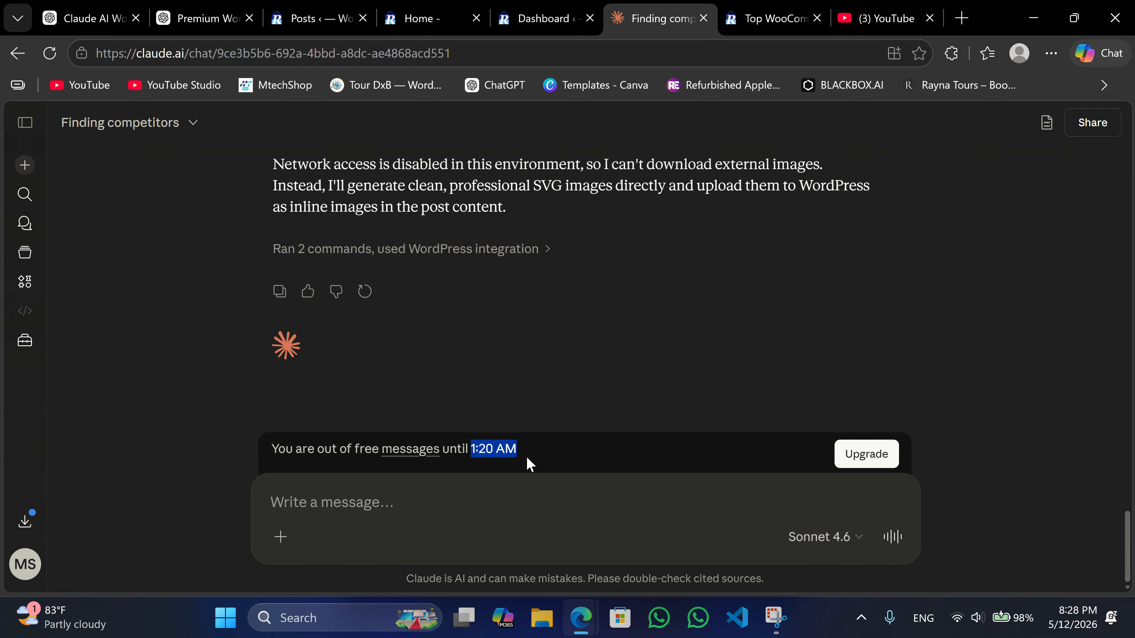
scroll(609, 405, "up", 15)
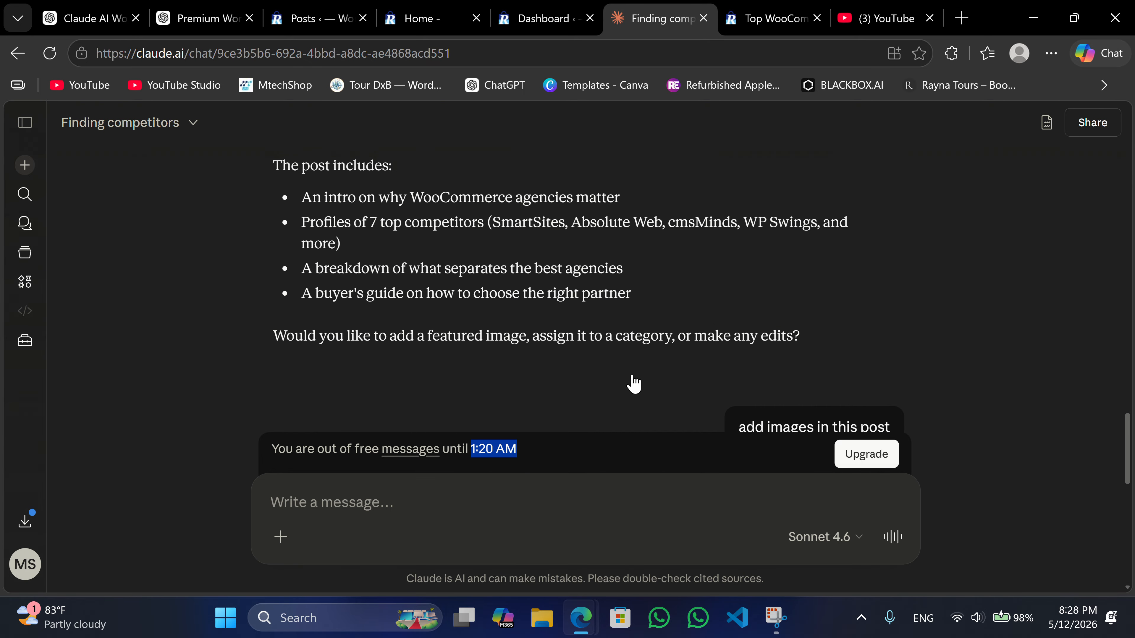
scroll(634, 368, "down", 6)
scroll(615, 357, "up", 5)
scroll(611, 350, "down", 15)
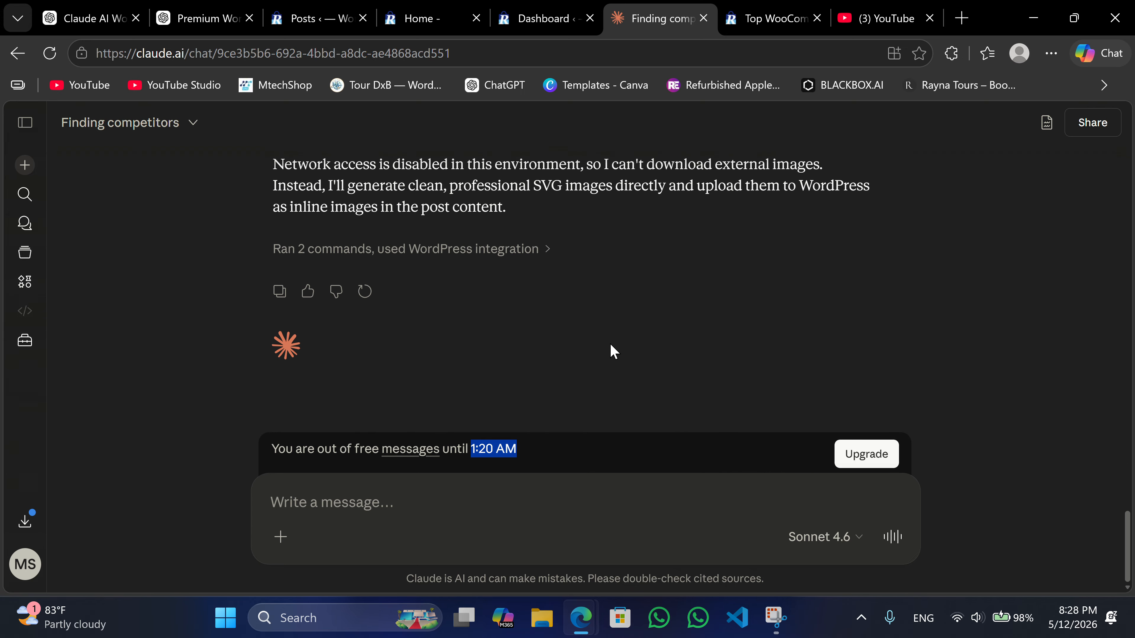
scroll(514, 321, "up", 10)
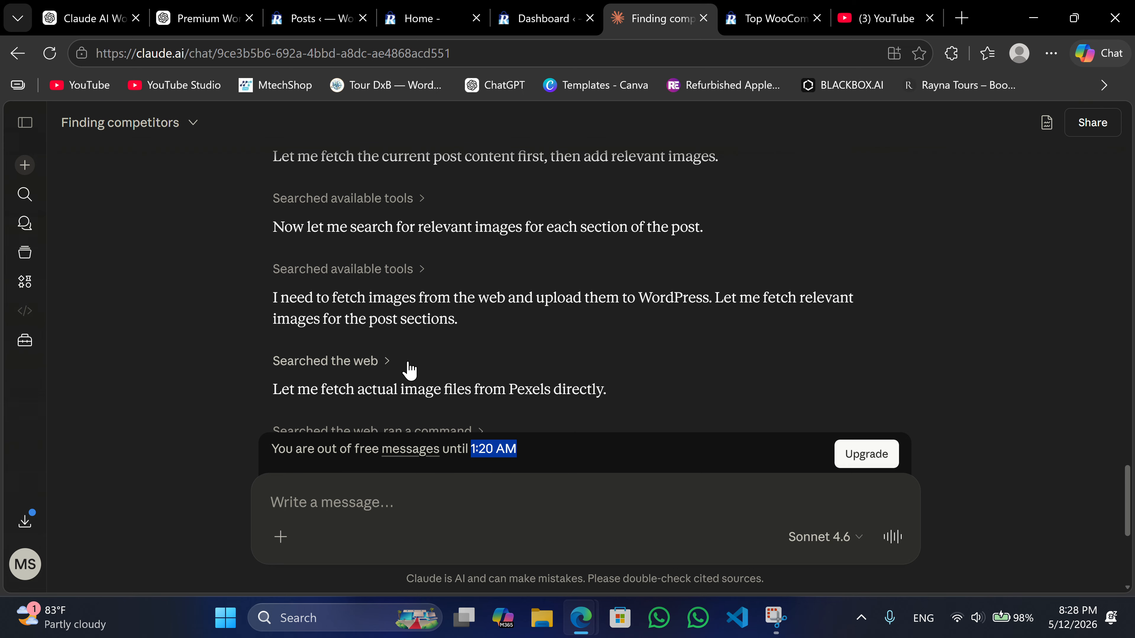
scroll(408, 367, "down", 10)
scroll(408, 363, "up", 10)
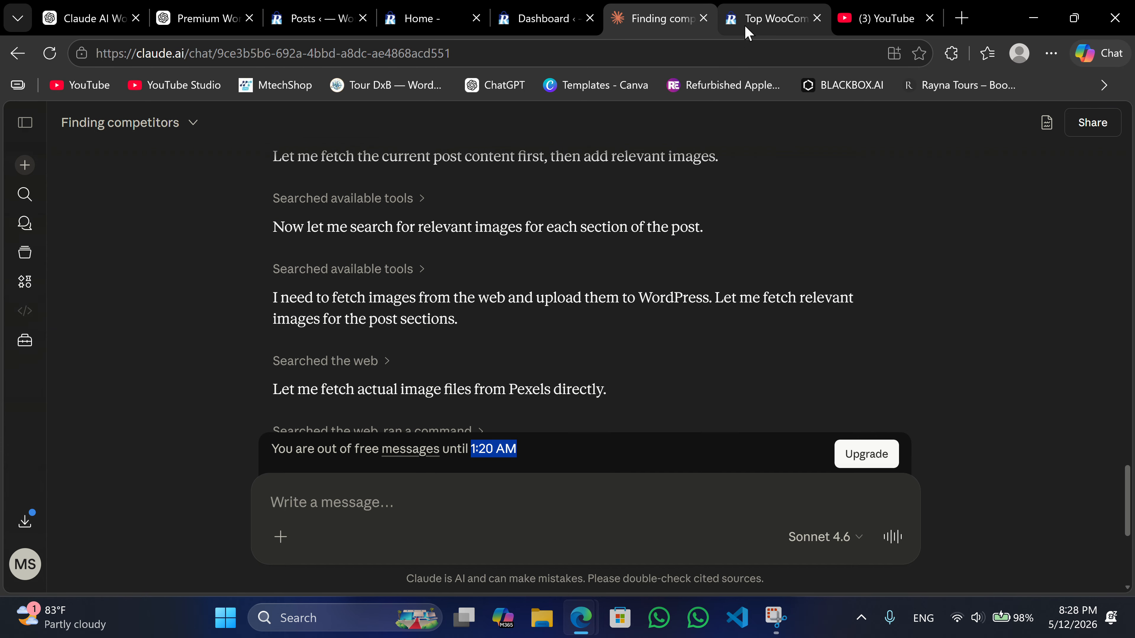
- Switch to the published WooCommerce agencies post, reload it, and check the whole page for added images
left_click(751, 20)
left_click(50, 53)
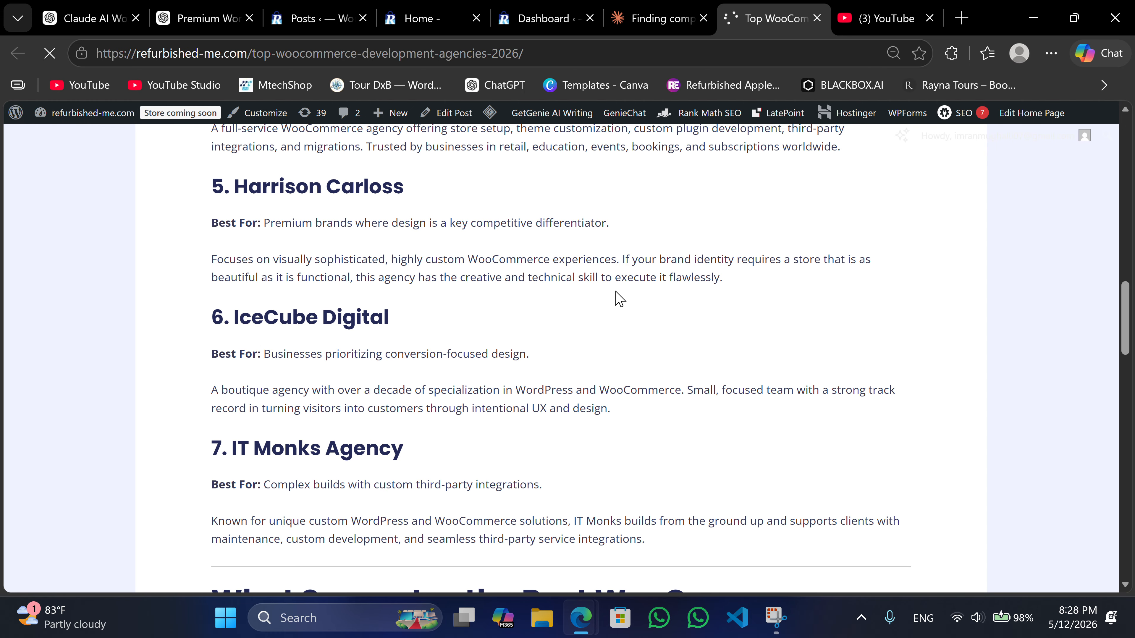
scroll(608, 300, "up", 15)
scroll(608, 300, "down", 20)
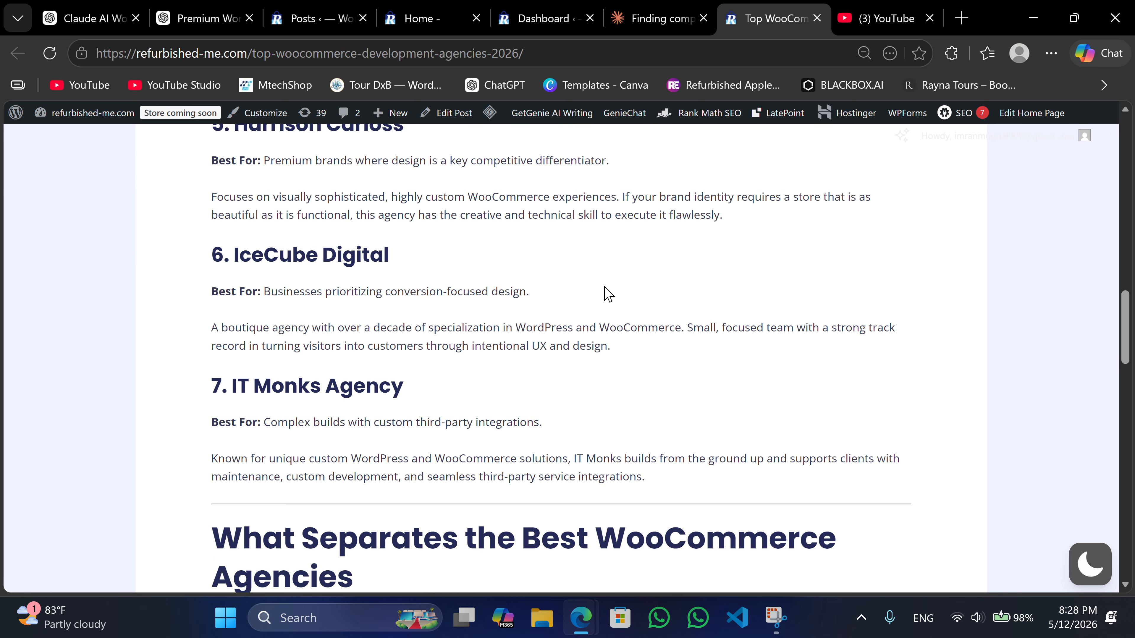
scroll(603, 286, "up", 8)
scroll(606, 285, "down", 5)
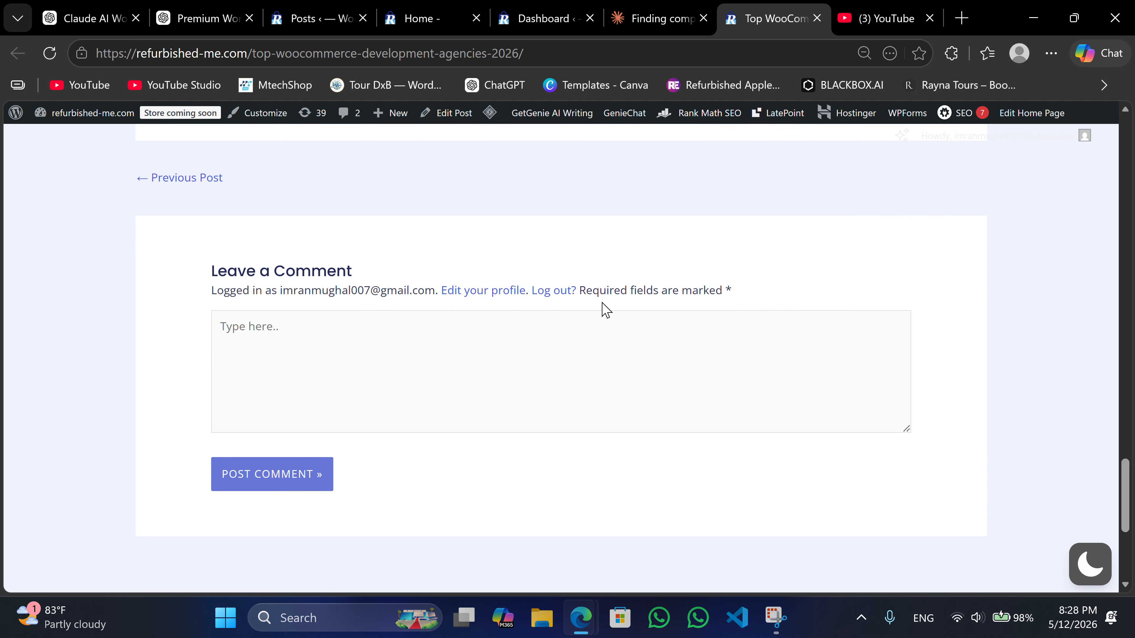
scroll(604, 309, "up", 20)
scroll(568, 353, "down", 20)
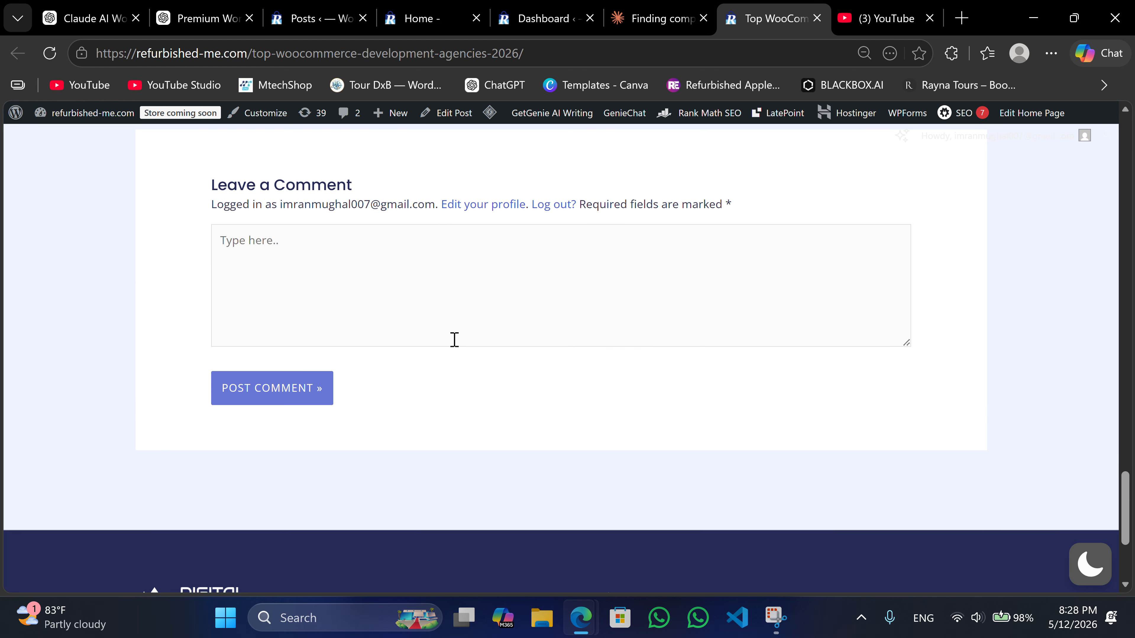
scroll(435, 304, "up", 20)
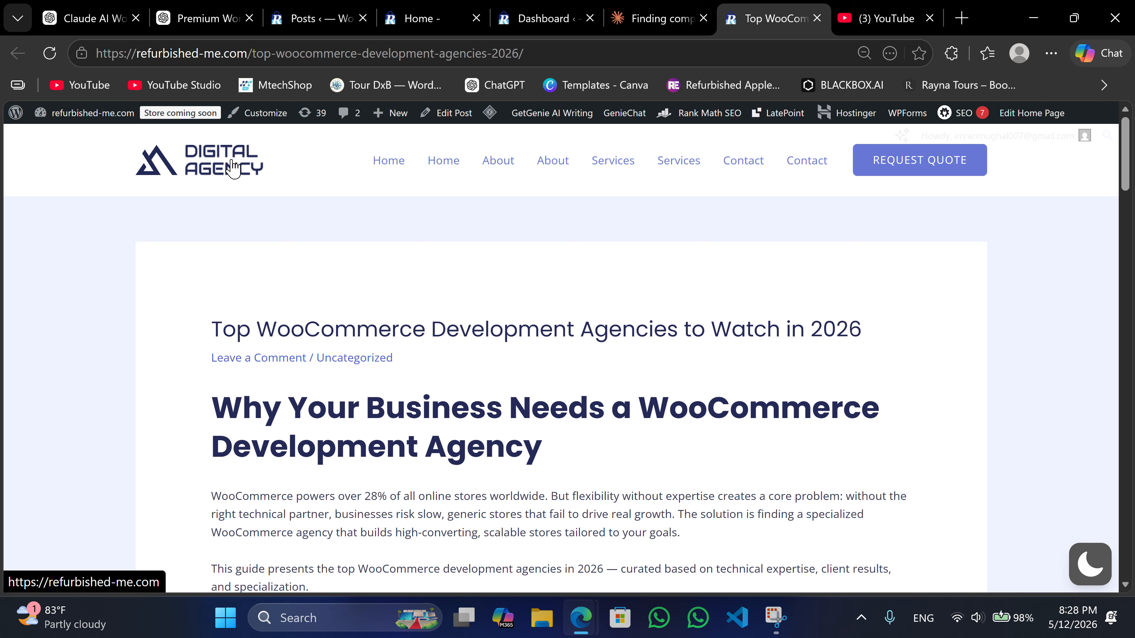
- Open the WordPress site's home page from the WooCommerce agencies post and look through the whole page
left_click(233, 169)
scroll(532, 386, "down", 20)
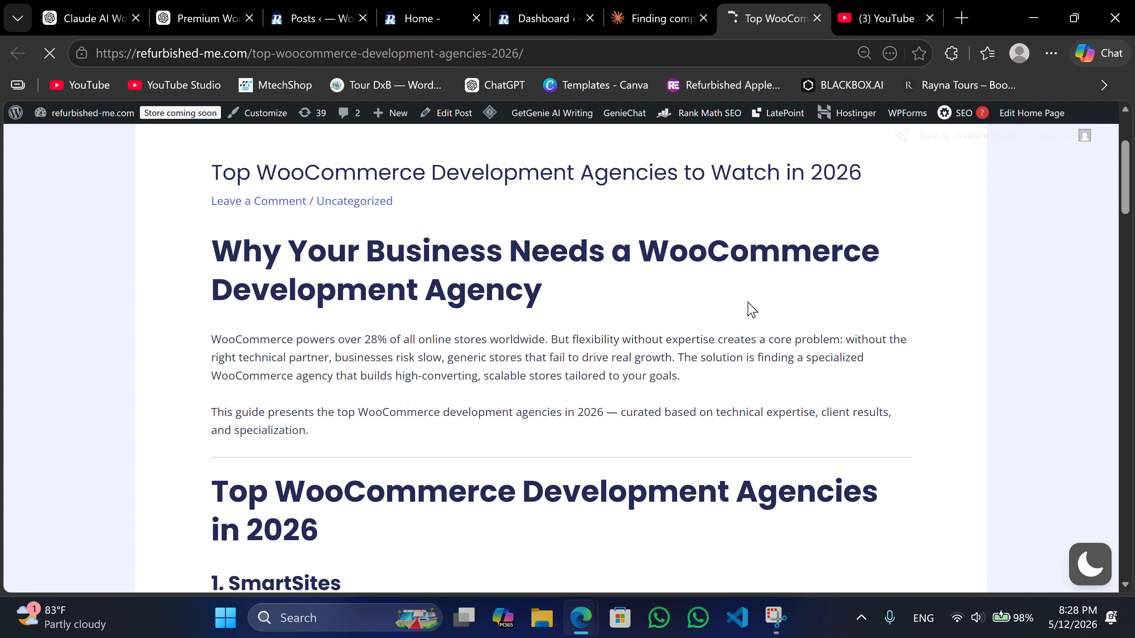
scroll(563, 458, "down", 10)
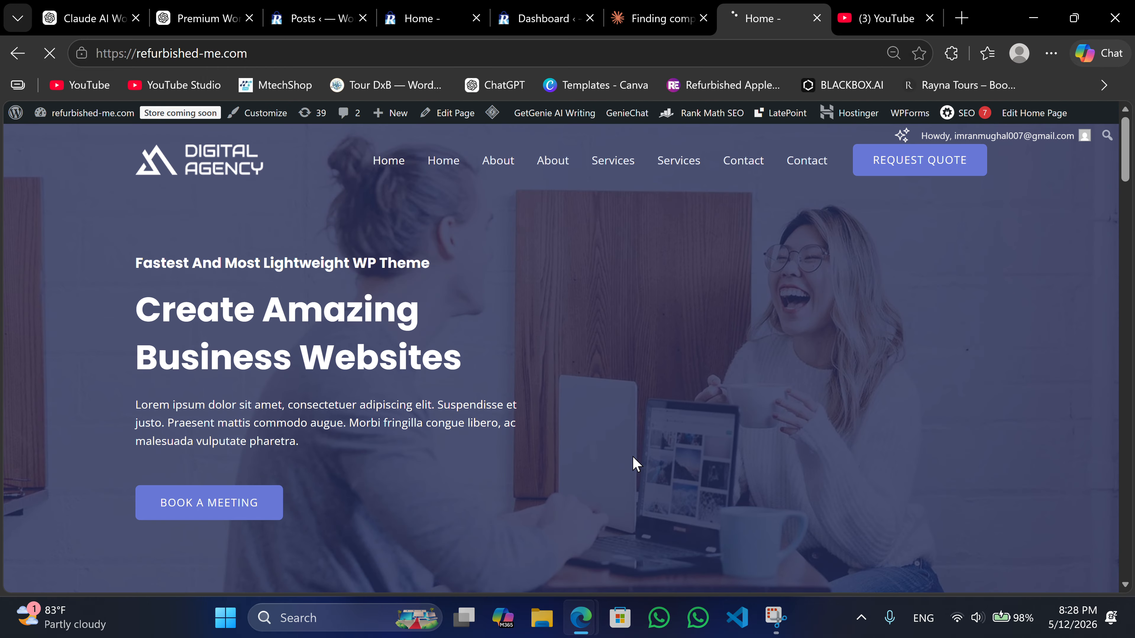
scroll(633, 456, "down", 10)
scroll(601, 347, "down", 15)
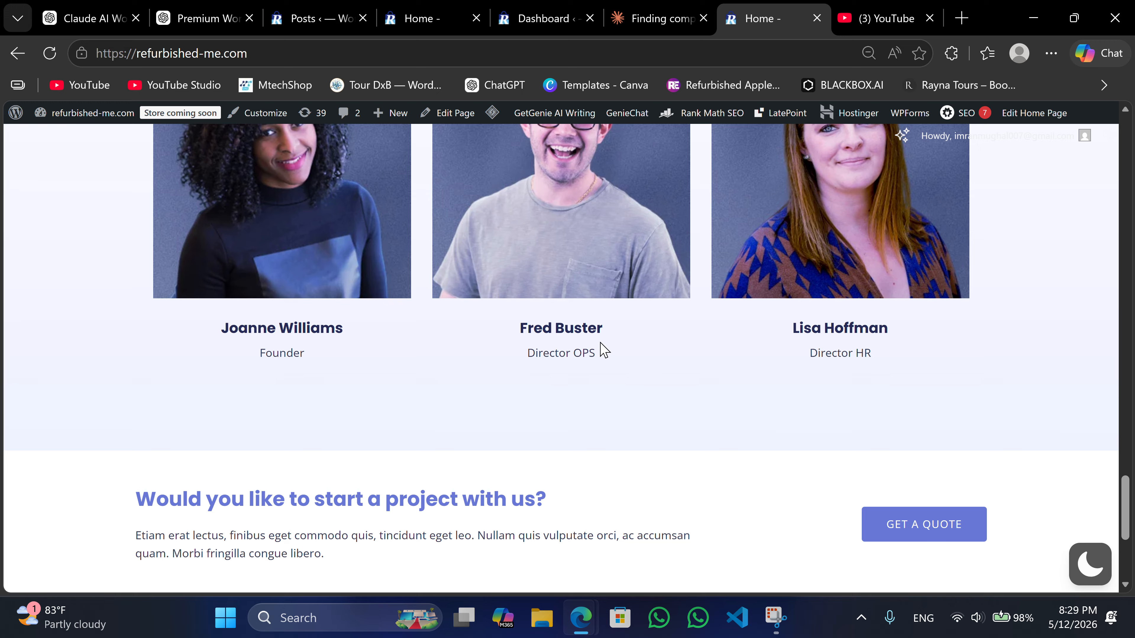
scroll(810, 380, "up", 1)
scroll(804, 376, "up", 20)
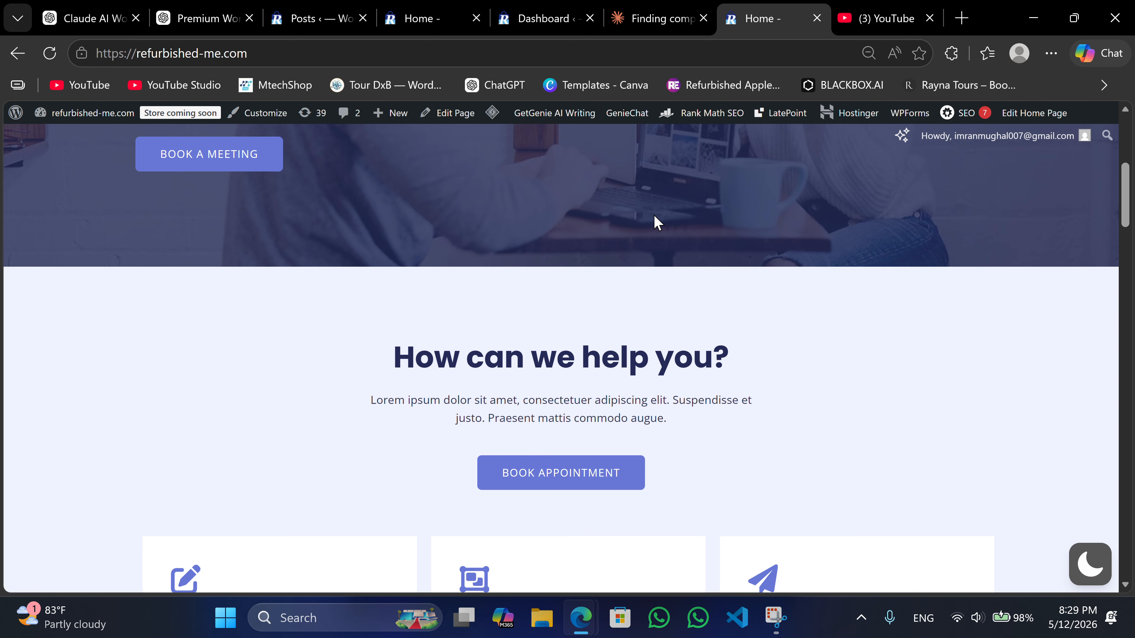
scroll(796, 206, "up", 5)
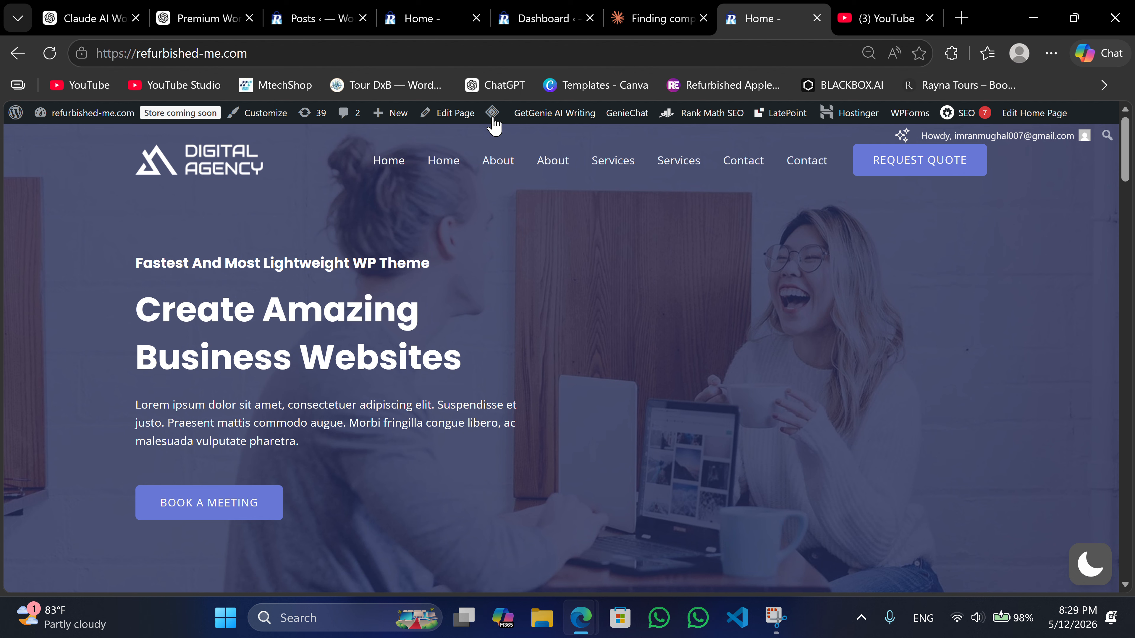
- Return to Claude, check the end of the image reply, and open the WordPress connector's tool permissions through the account settings
left_click(693, 13)
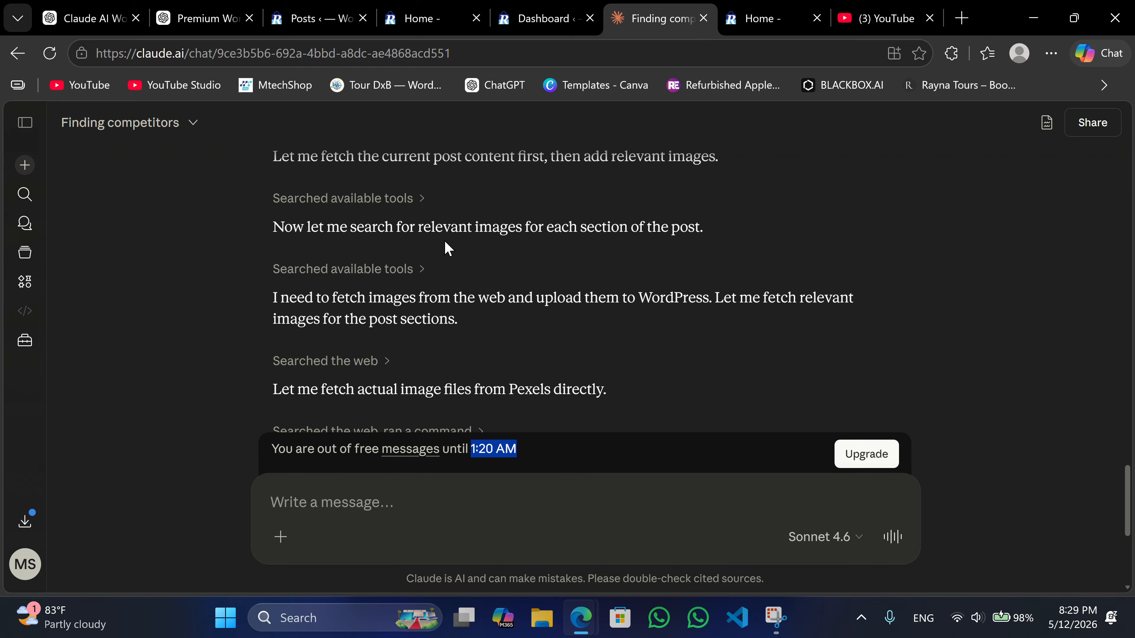
scroll(476, 226, "down", 5)
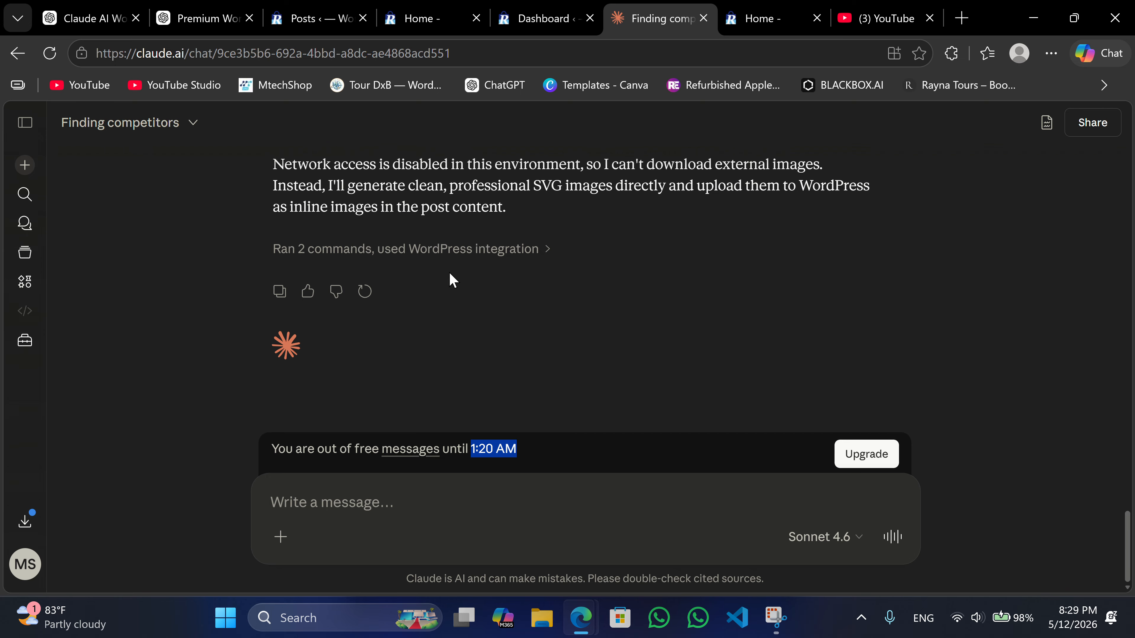
left_click(25, 565)
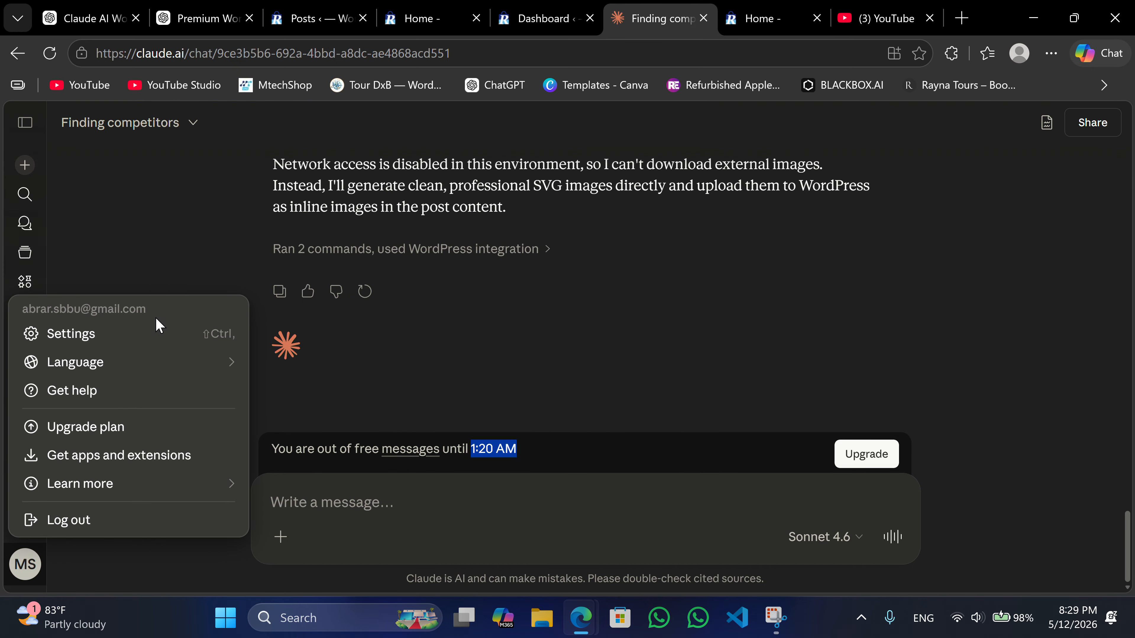
left_click(155, 335)
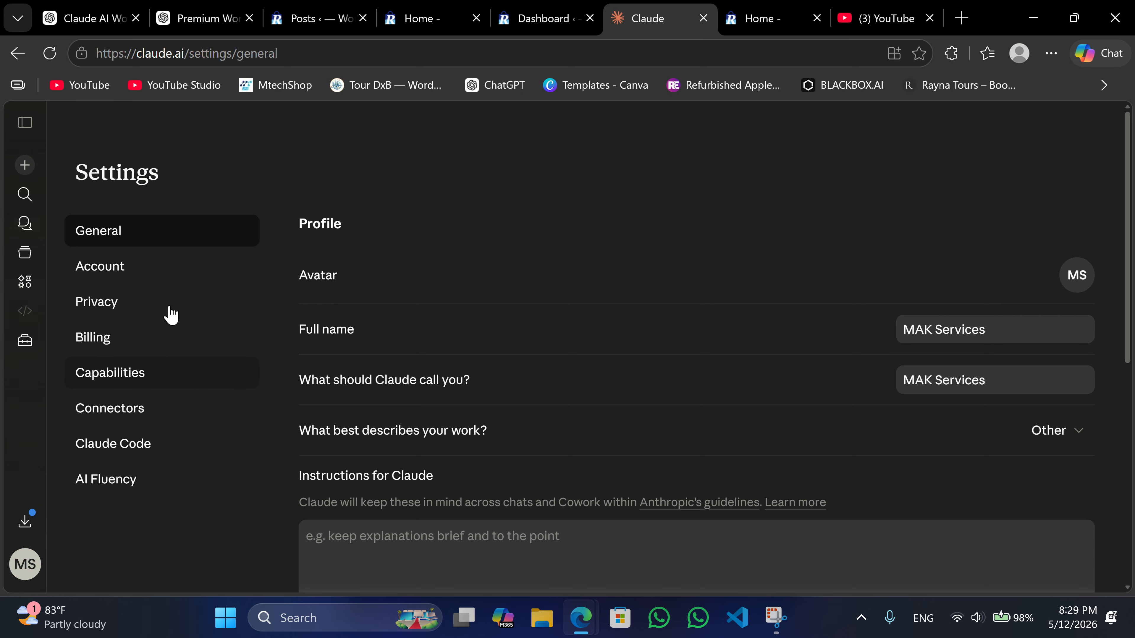
left_click(155, 411)
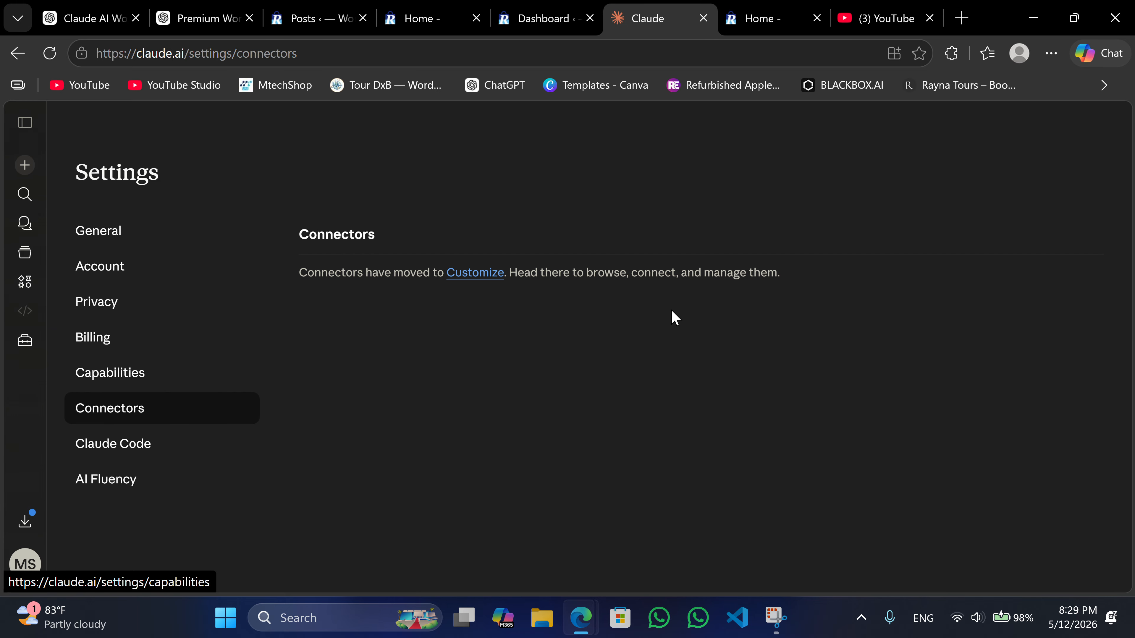
left_click(465, 275)
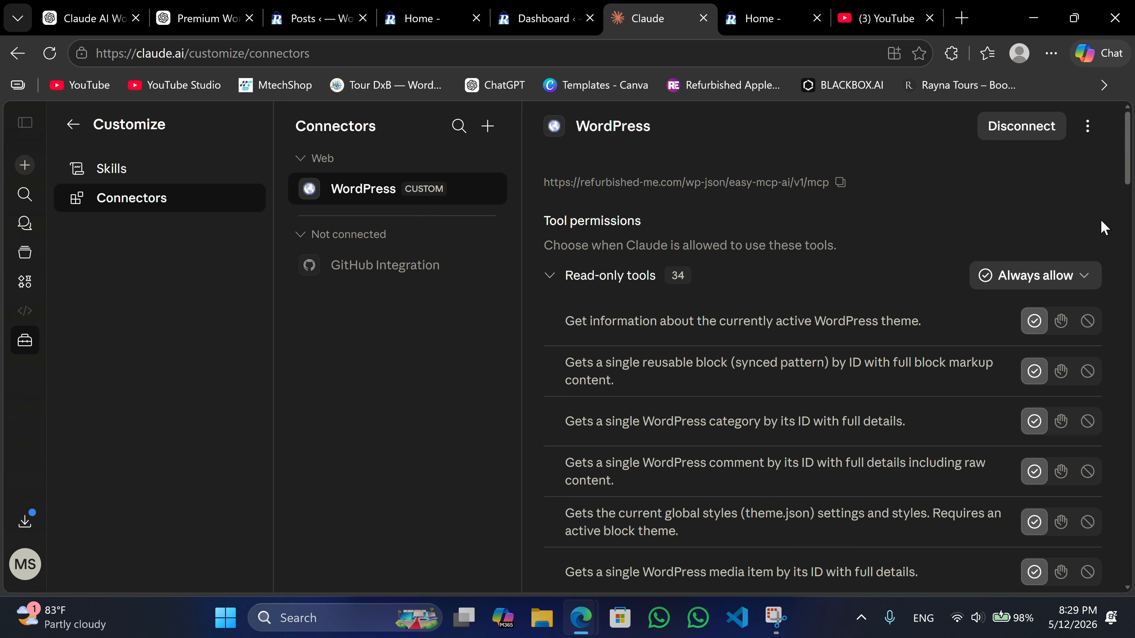
- Set all write/delete tools of the WordPress connector to Always allow and review the permissions across the tool list
scroll(1104, 228, "down", 20)
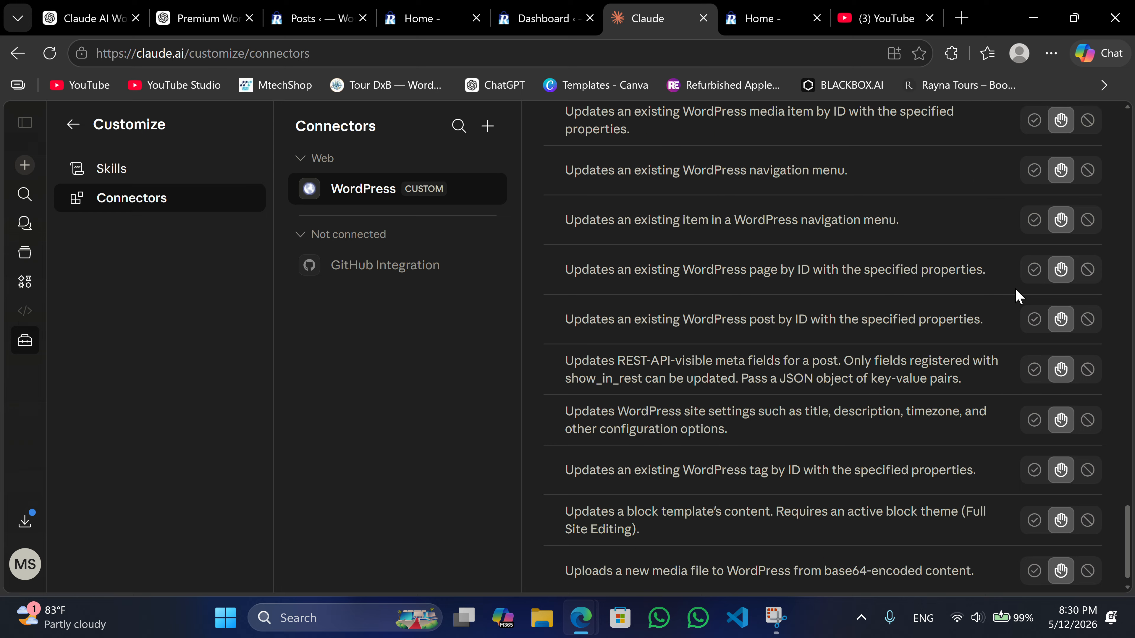
scroll(1016, 295, "up", 15)
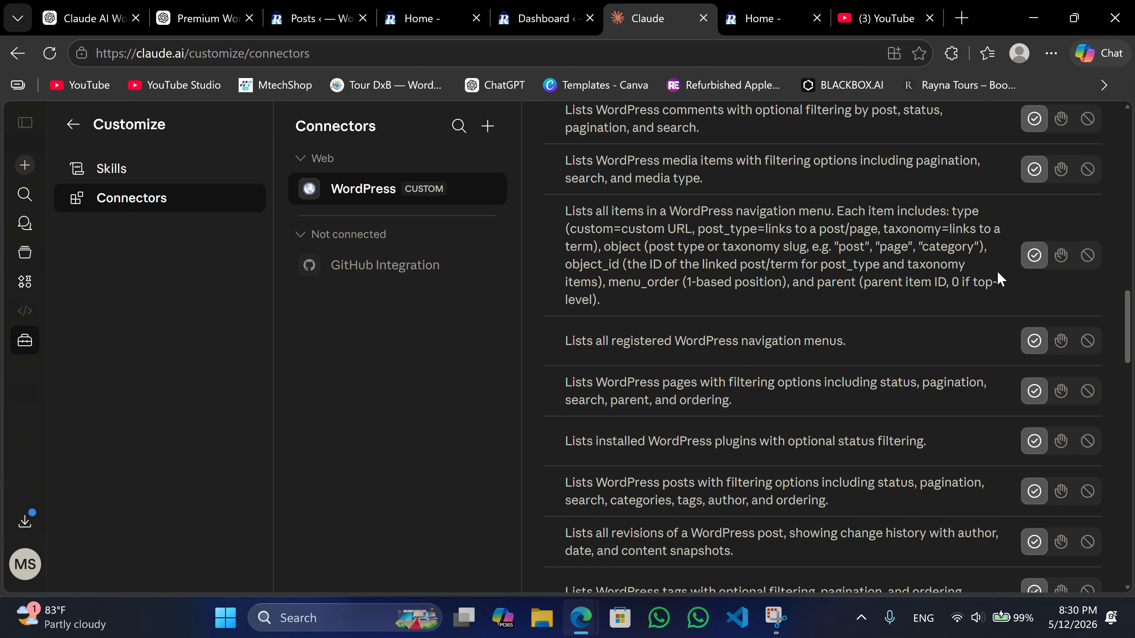
scroll(1034, 309, "down", 10)
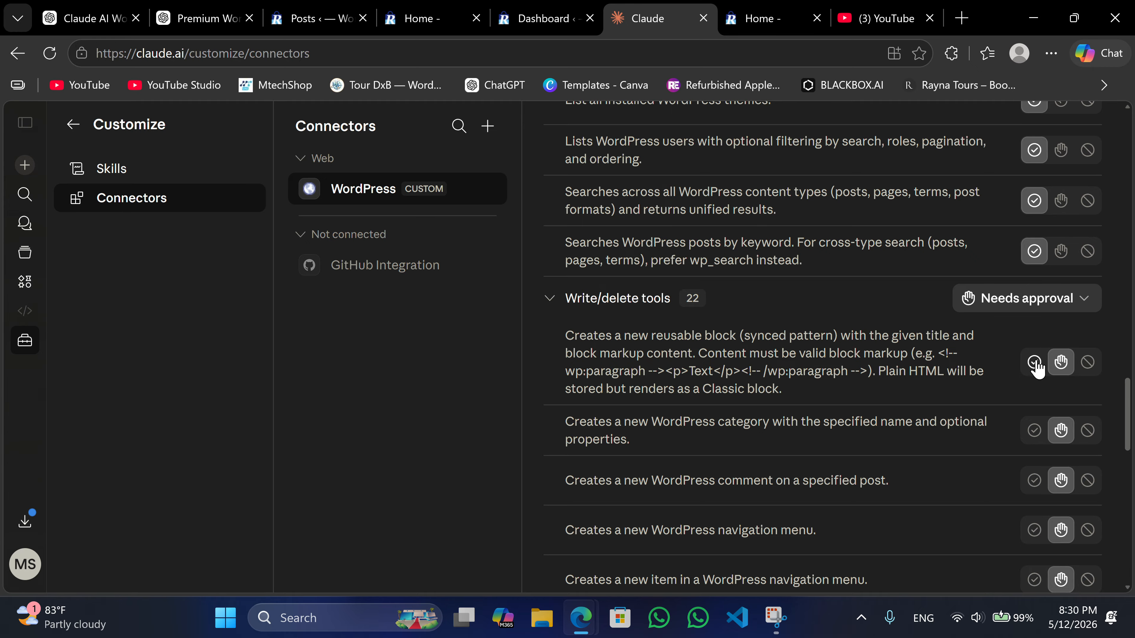
left_click(1035, 362)
left_click(1051, 298)
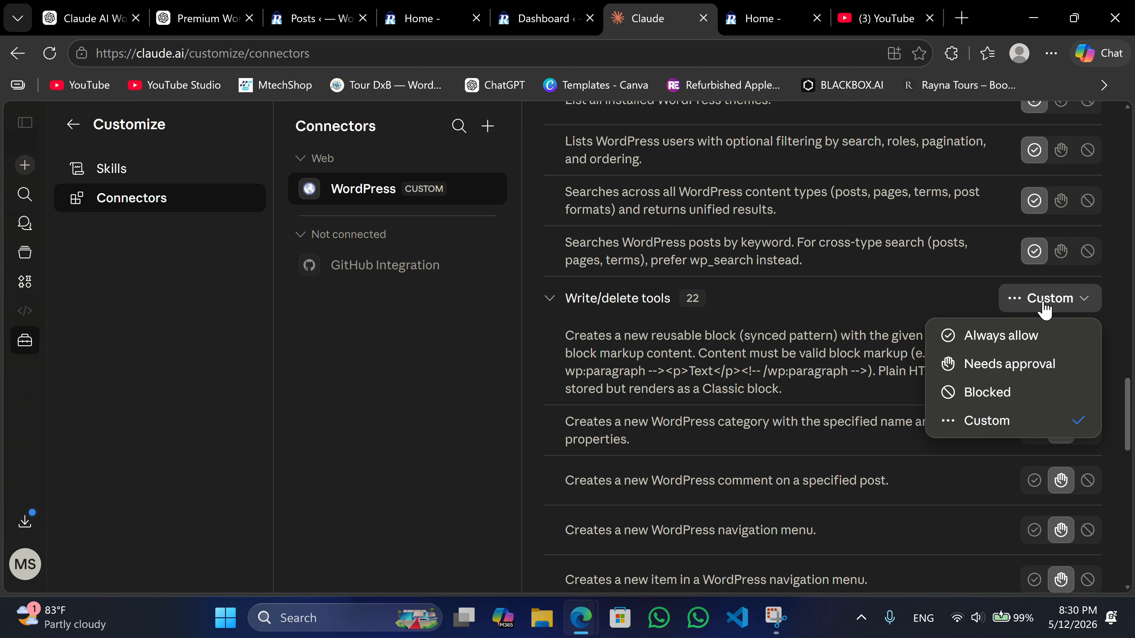
left_click(1004, 336)
scroll(1008, 327, "down", 10)
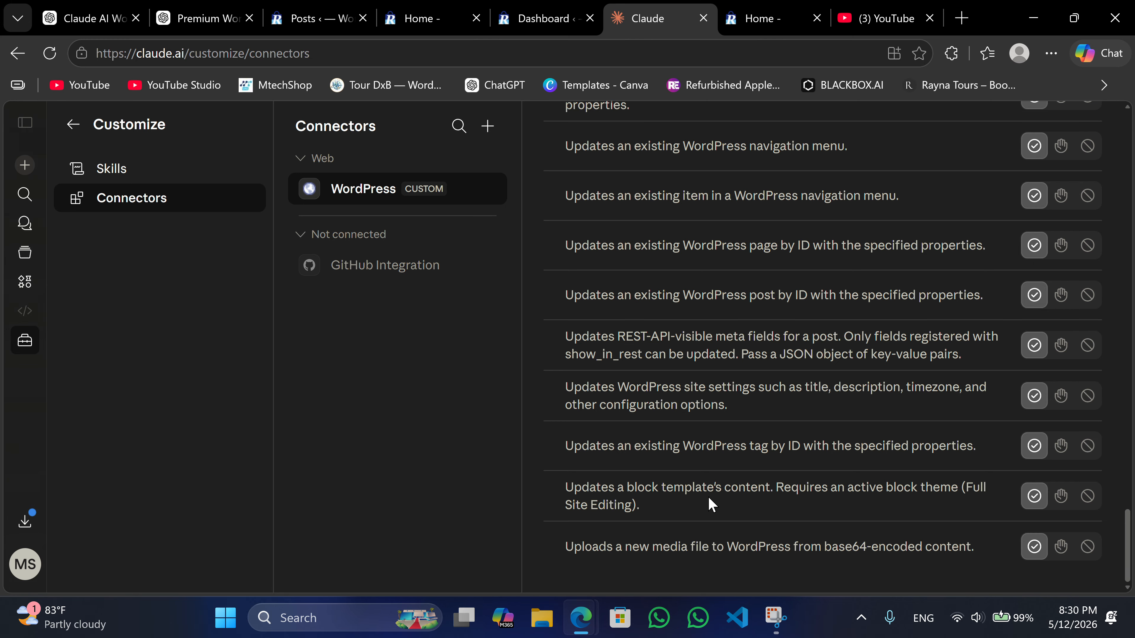
scroll(708, 495, "up", 20)
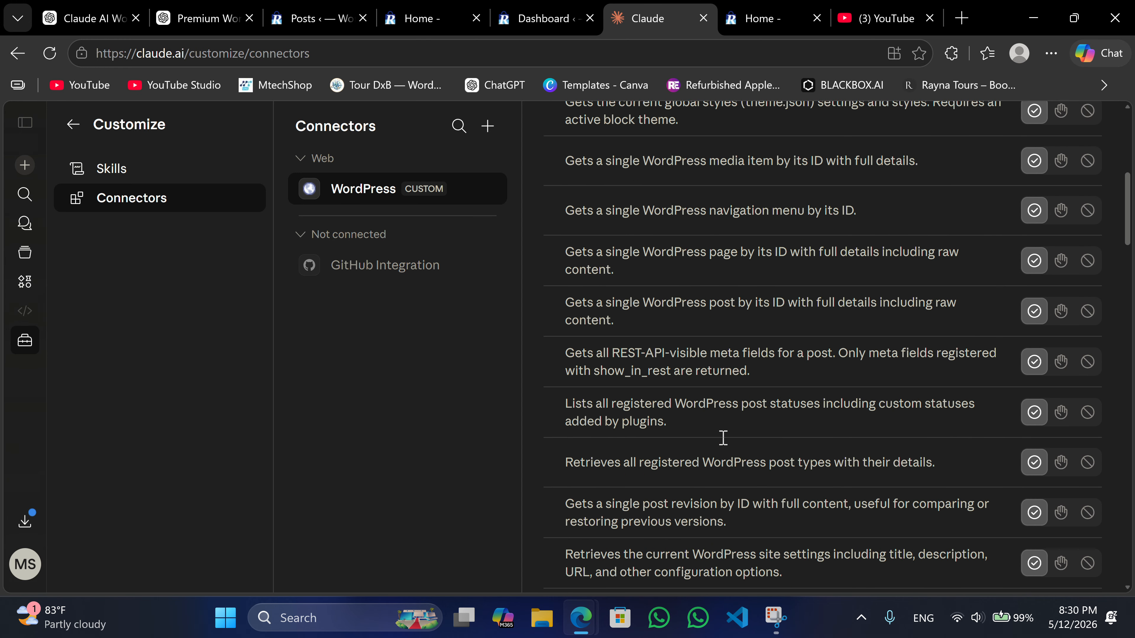